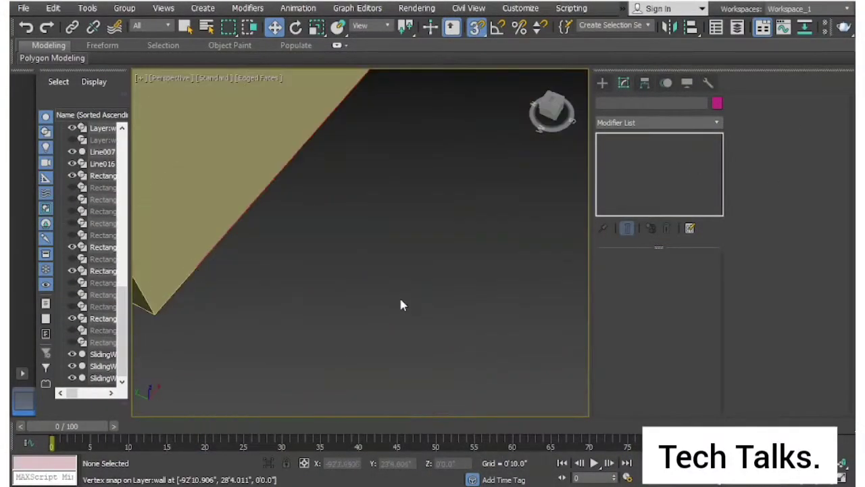
Step: Pick the Casement window type from the Windows category of Create > Geometry
scroll(410, 308, "up", 5)
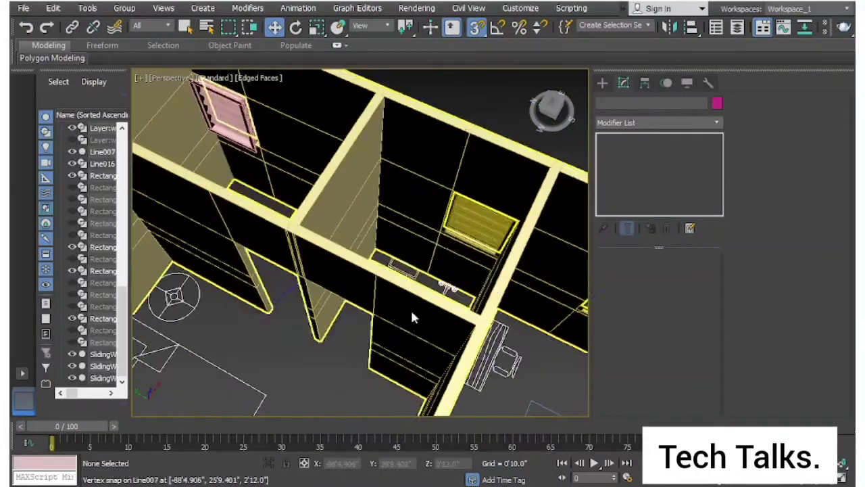
scroll(232, 313, "up", 3)
scroll(261, 316, "down", 2)
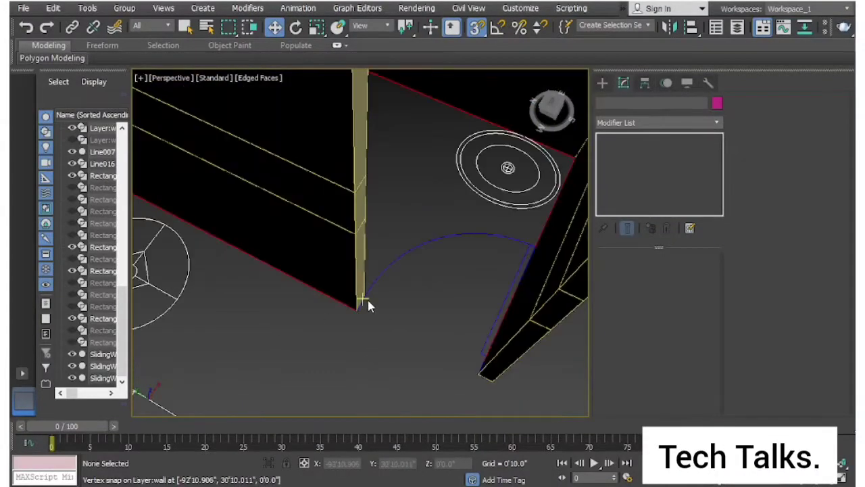
scroll(365, 304, "down", 6)
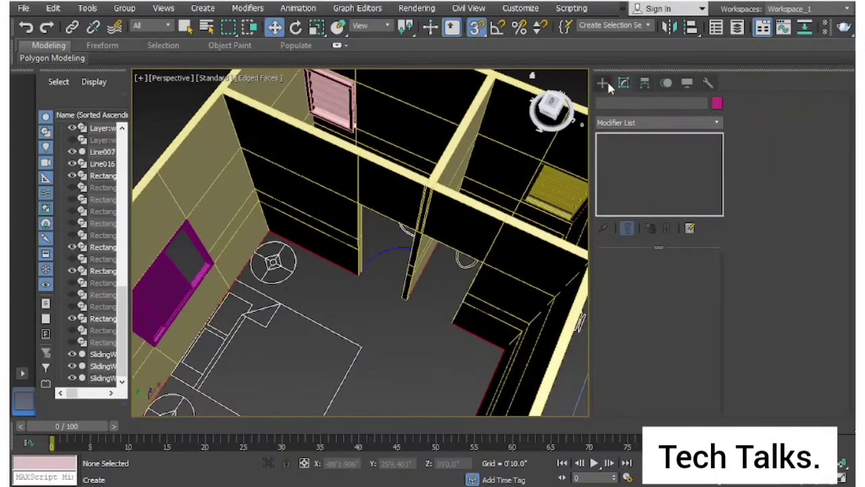
left_click(603, 82)
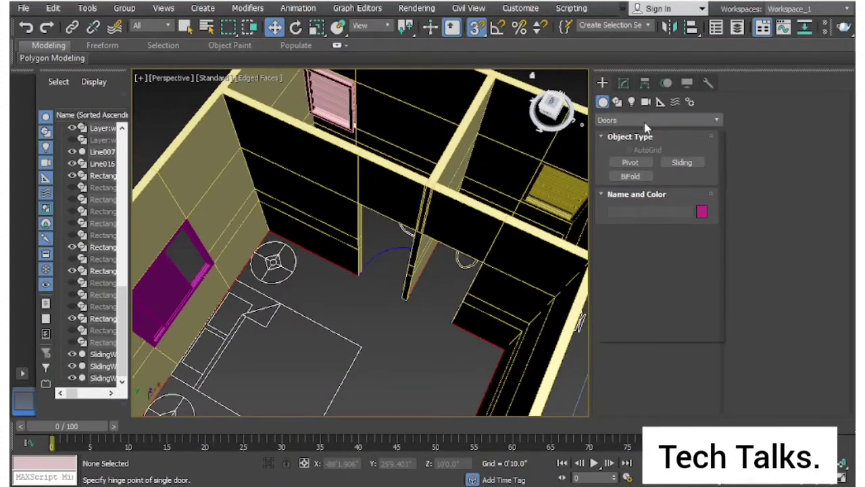
left_click(664, 120)
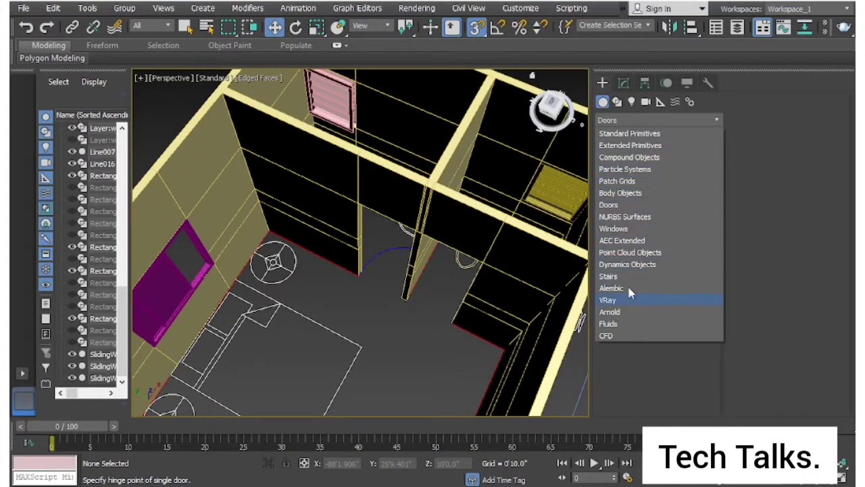
left_click(637, 230)
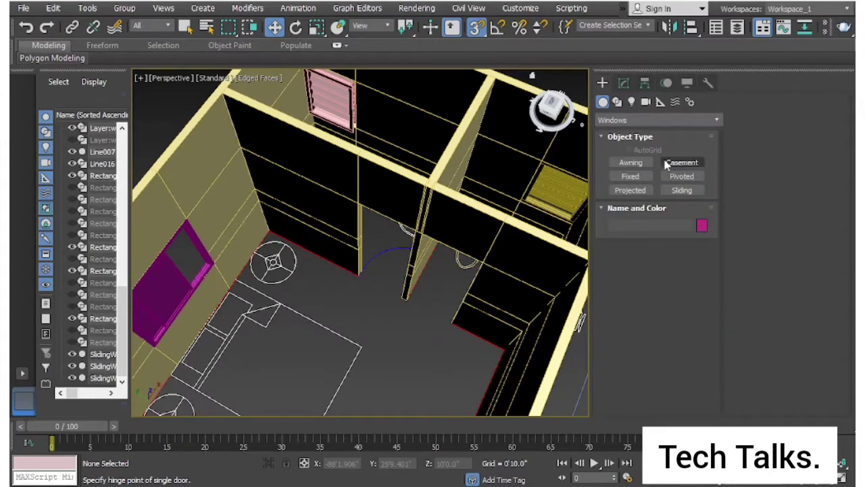
left_click(666, 165)
Step: Draw a two-panel casement window, 2'6" wide and 70" high, in the opening beside the round fixture
scroll(382, 279, "up", 5)
scroll(334, 271, "down", 4)
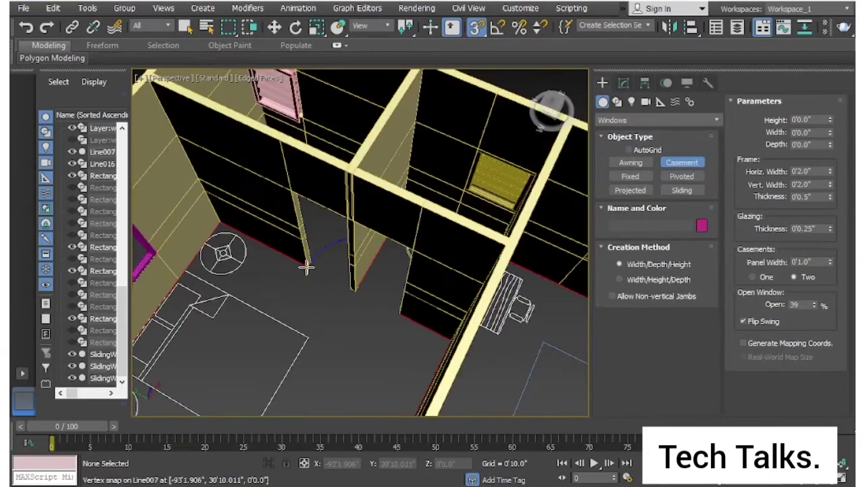
left_click_drag(306, 267, 352, 291)
left_click(356, 294)
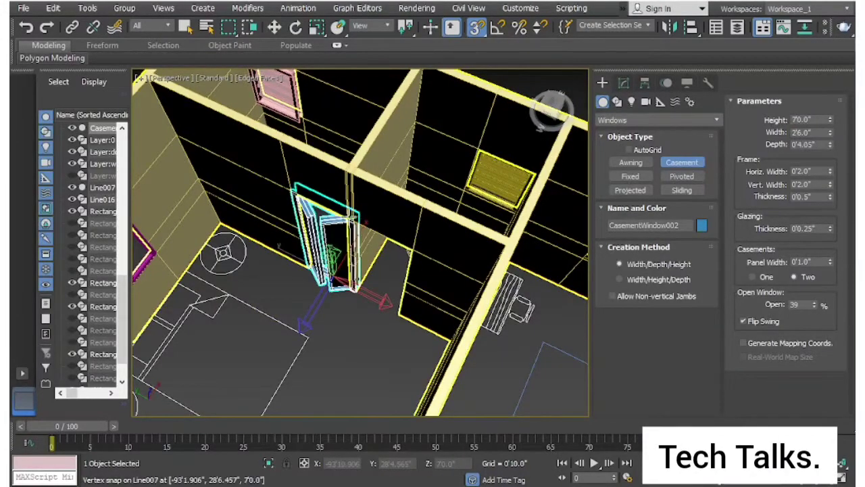
left_click_drag(551, 109, 742, 65)
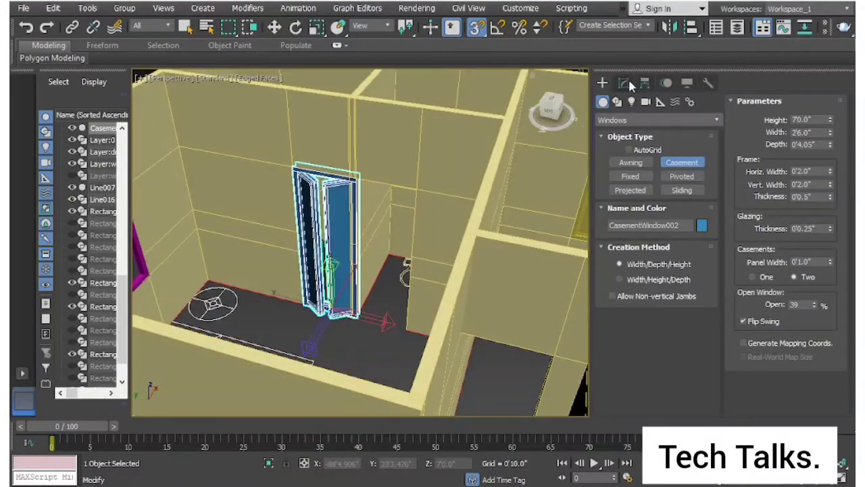
left_click(626, 83)
Step: Set CasementWindow002's Casements option to One and frame it in the view
scroll(644, 356, "down", 5)
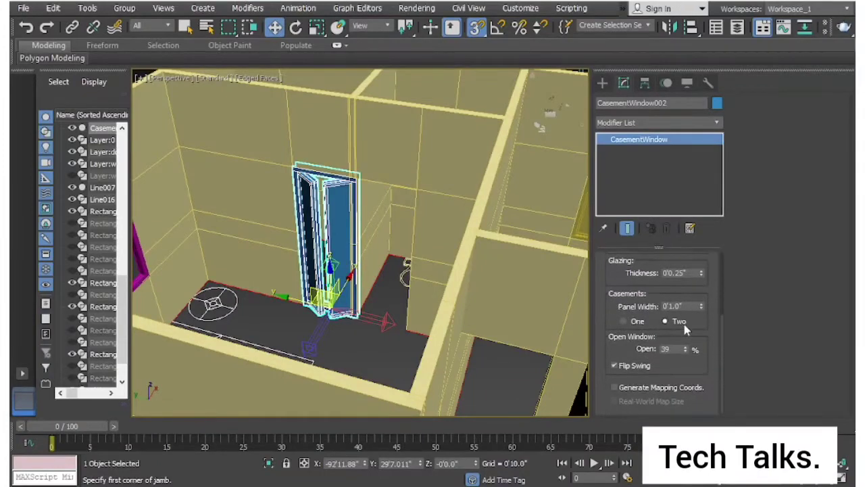
left_click(634, 322)
key("z")
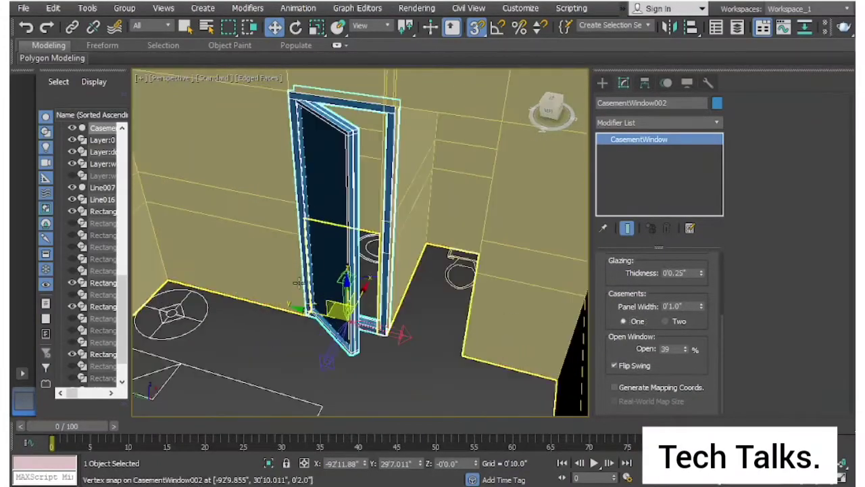
middle_click_drag(276, 269, 278, 297, "alt")
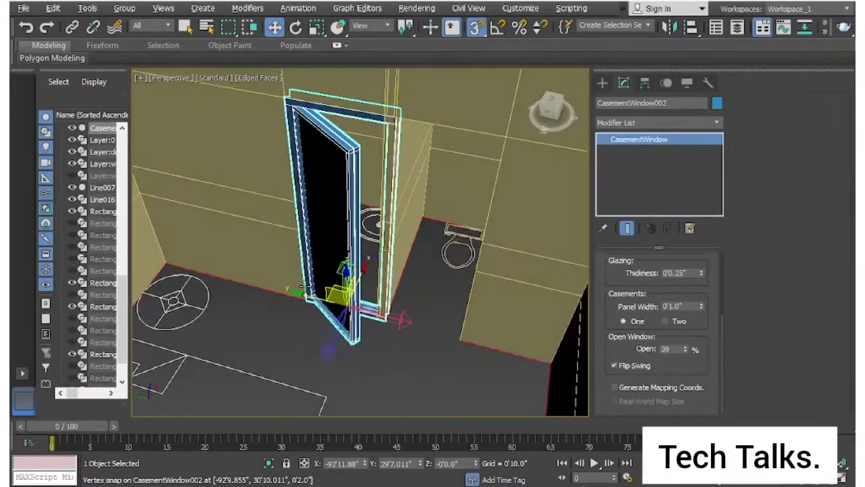
Step: Toggle Affect Pivot Only on and off in the Hierarchy panel
left_click(603, 83)
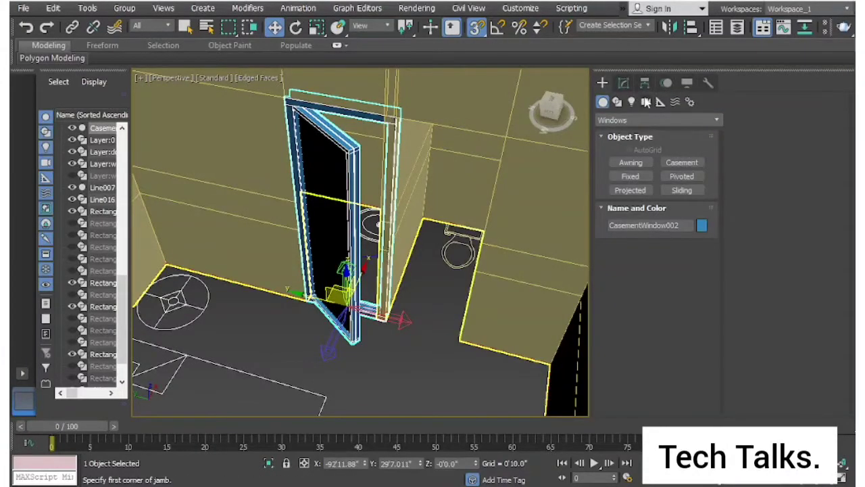
left_click(645, 82)
left_click(655, 174)
left_click(665, 174)
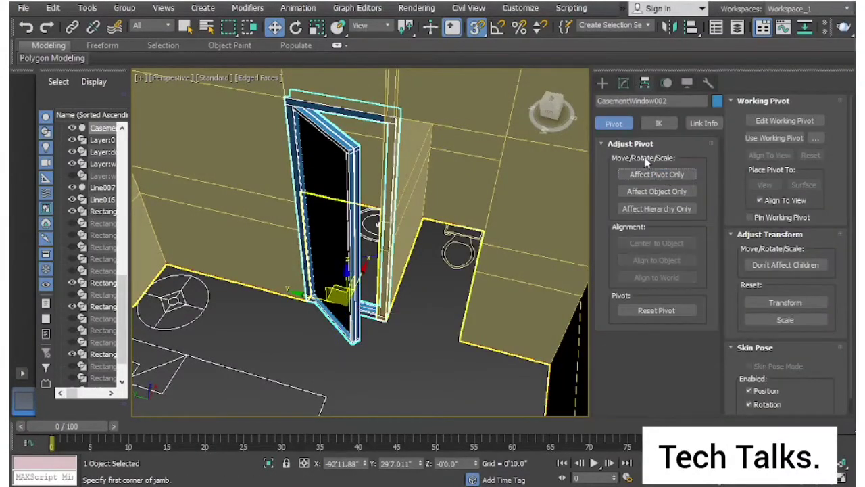
left_click(602, 83)
mouse_move(405, 317)
middle_mouse_down("alt")
mouse_move(366, 213)
mouse_move(450, 284)
middle_mouse_up("alt")
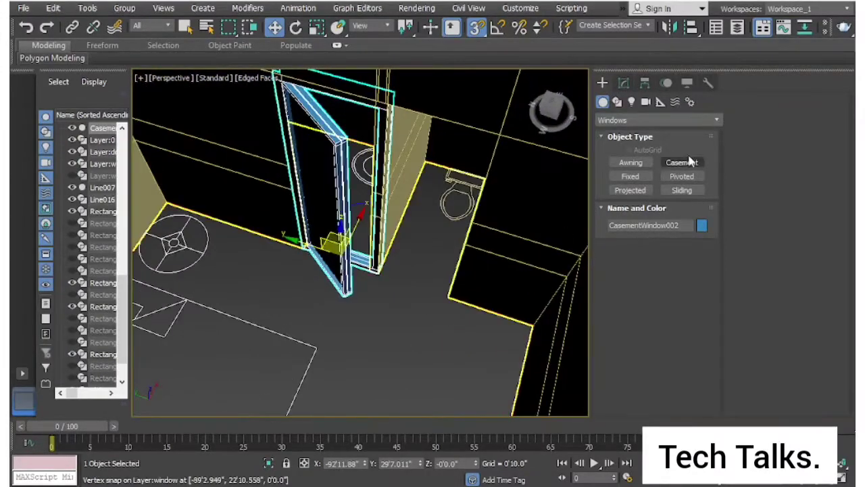
Step: Draw CasementWindow003, 2'3" wide, 3" deep and 70" high, from the adjacent opening's corner
left_click(683, 163)
scroll(351, 270, "up", 3)
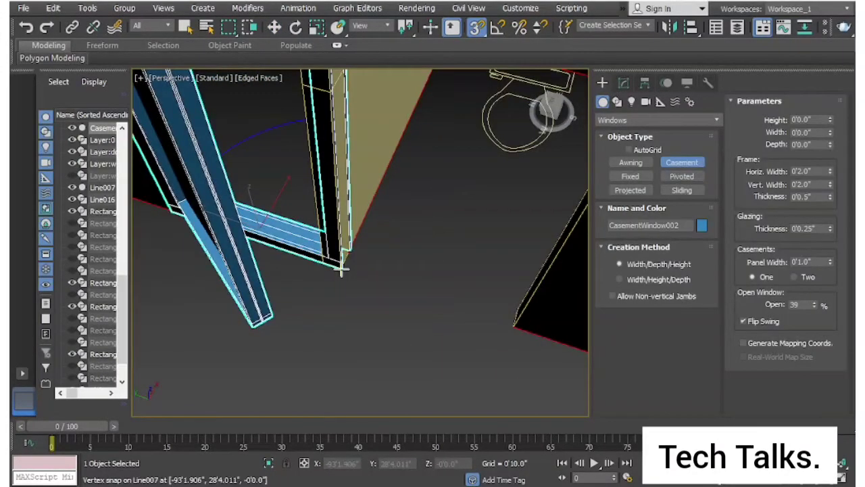
left_click_drag(342, 269, 508, 310)
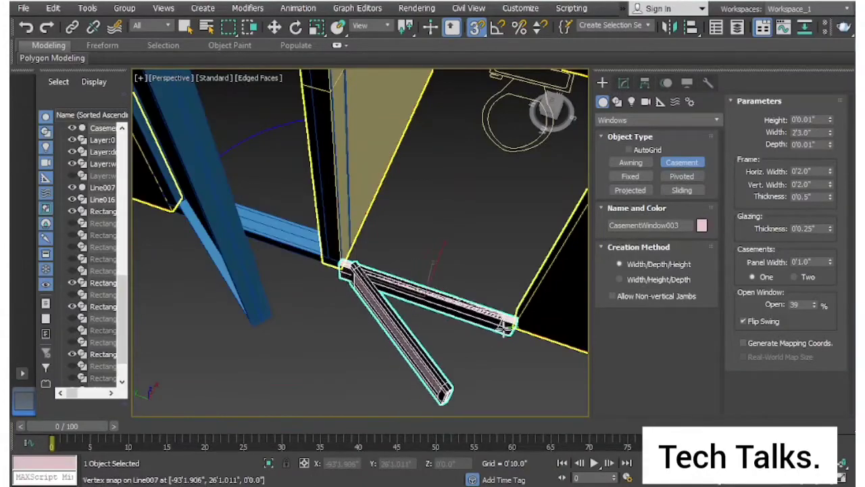
scroll(508, 310, "down", 5)
scroll(480, 277, "down", 3)
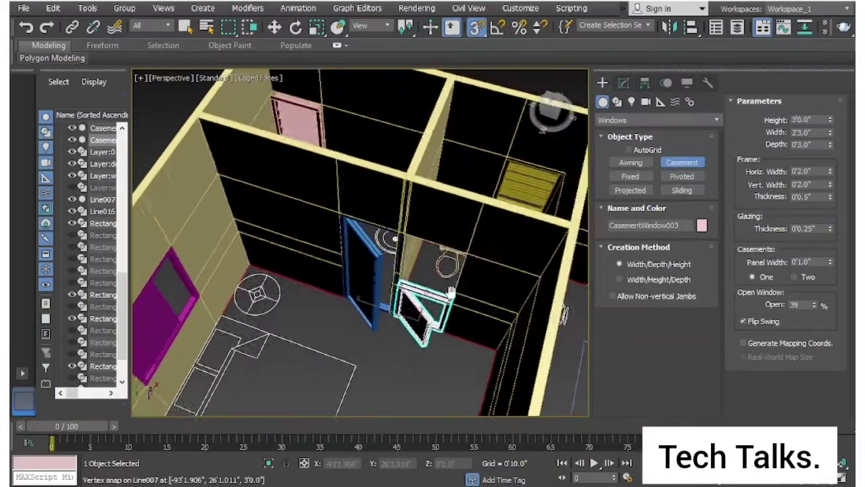
scroll(405, 279, "up", 3)
scroll(404, 279, "up", 3)
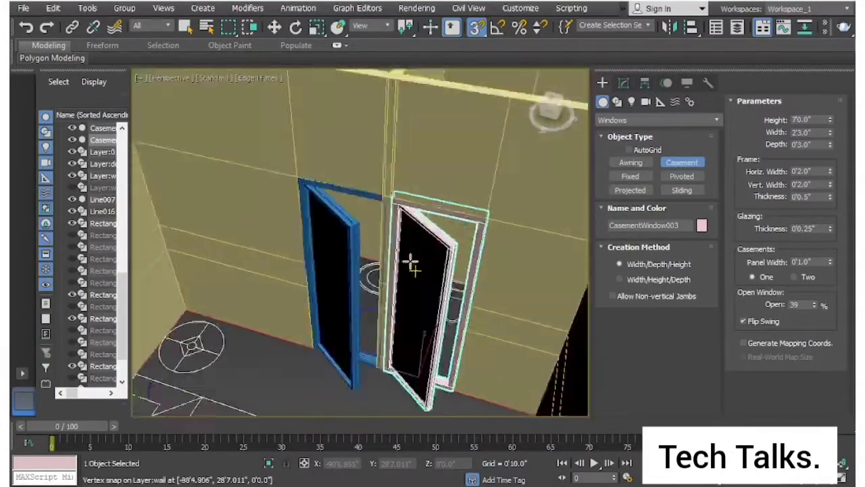
scroll(404, 279, "up", 2)
left_click(624, 82)
Step: Slightly narrow CasementWindow003's width and select the Line007 wall frame
key("w")
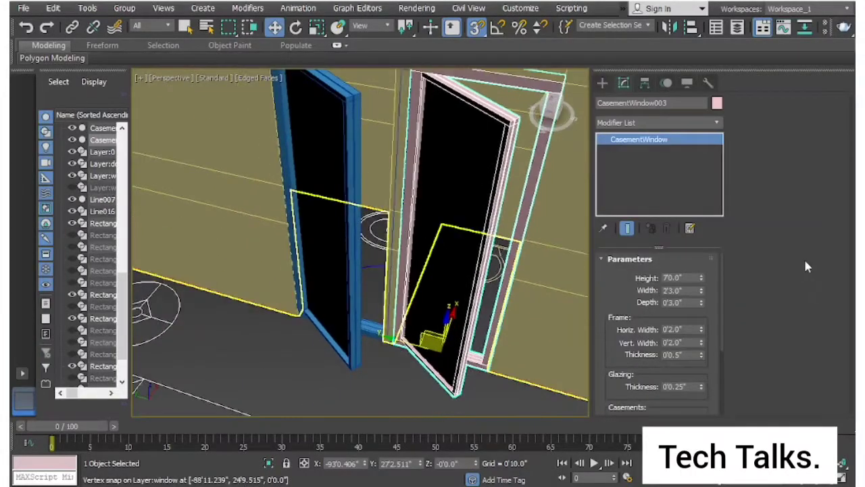
left_click_drag(702, 292, 703, 302)
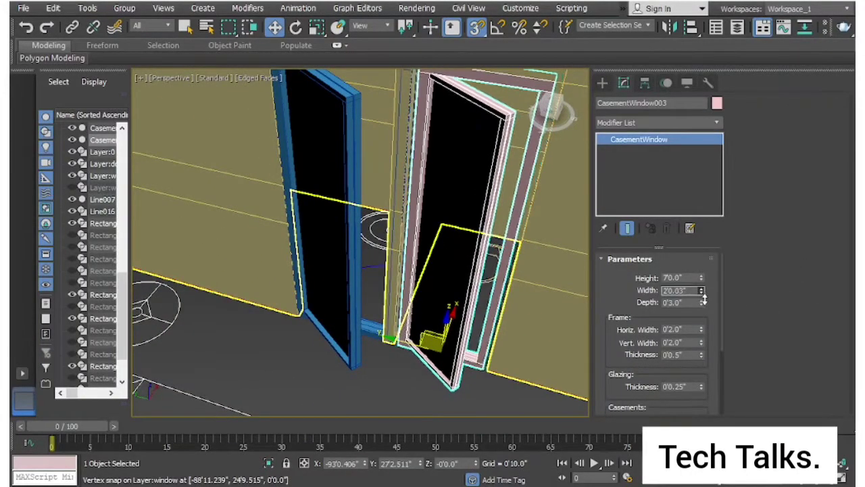
scroll(465, 367, "up", 5)
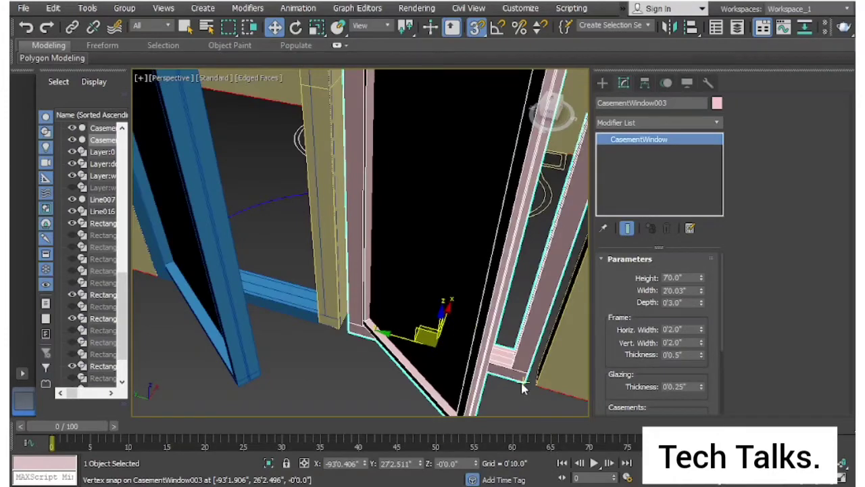
mouse_move(323, 345)
middle_mouse_down("alt")
mouse_move(386, 328)
mouse_move(389, 338)
mouse_move(365, 340)
middle_mouse_up("alt")
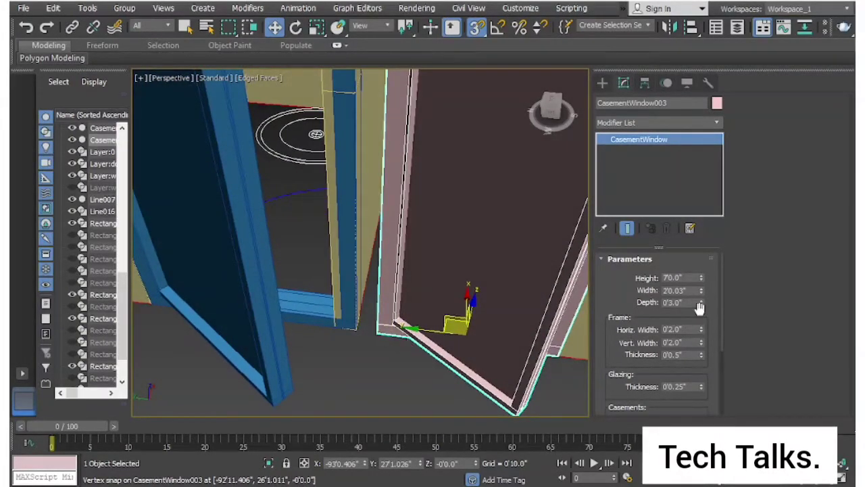
middle_click_drag(489, 357, 366, 323, "alt")
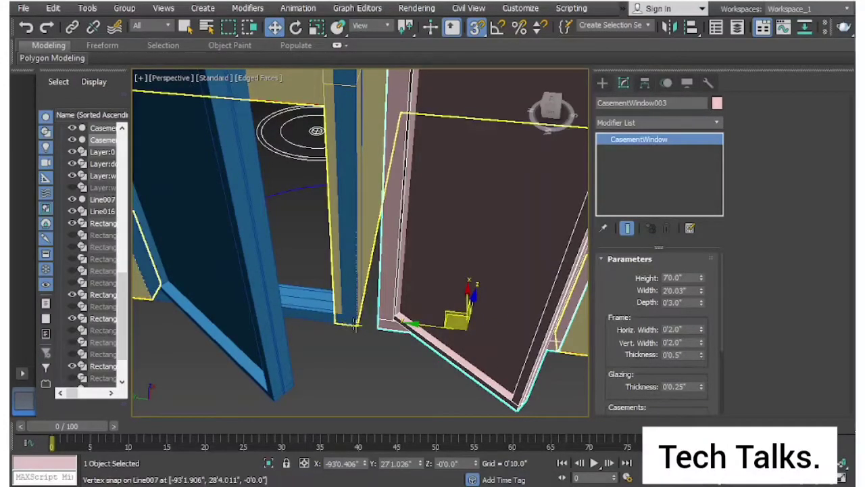
left_click(338, 323)
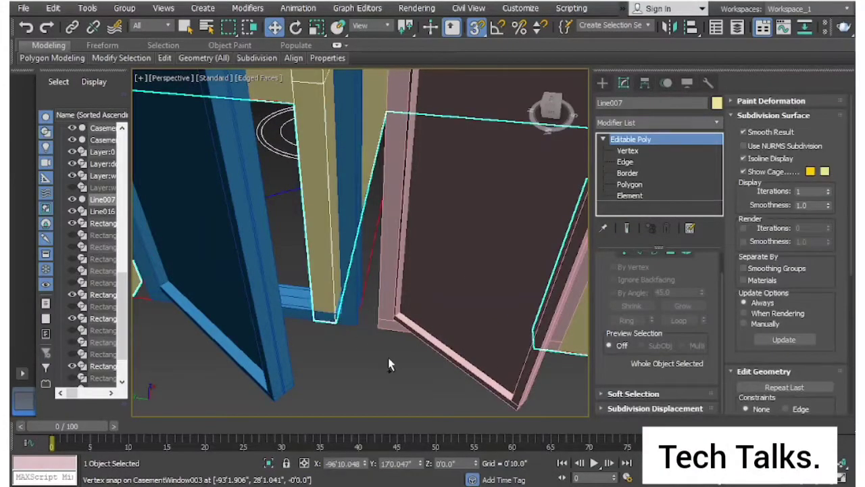
Step: Snap the window against Line007 and widen it to 2'3.078" to fill the opening
left_click_drag(308, 308, 197, 299)
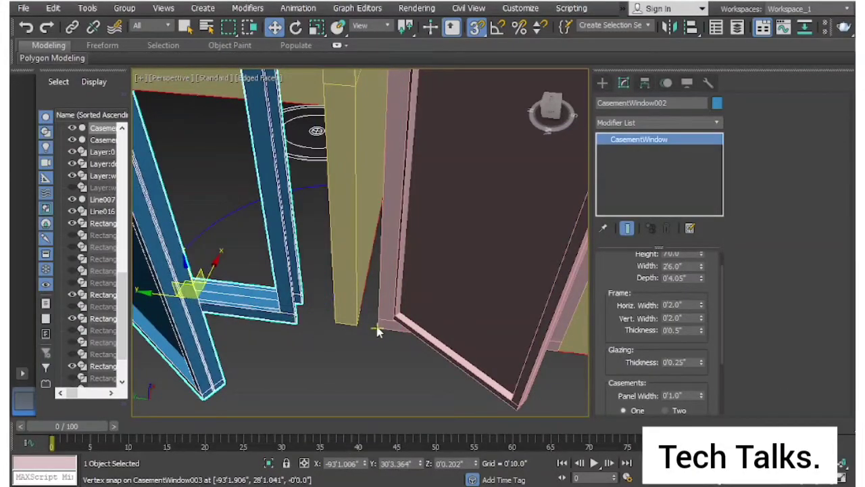
left_click_drag(377, 330, 360, 327)
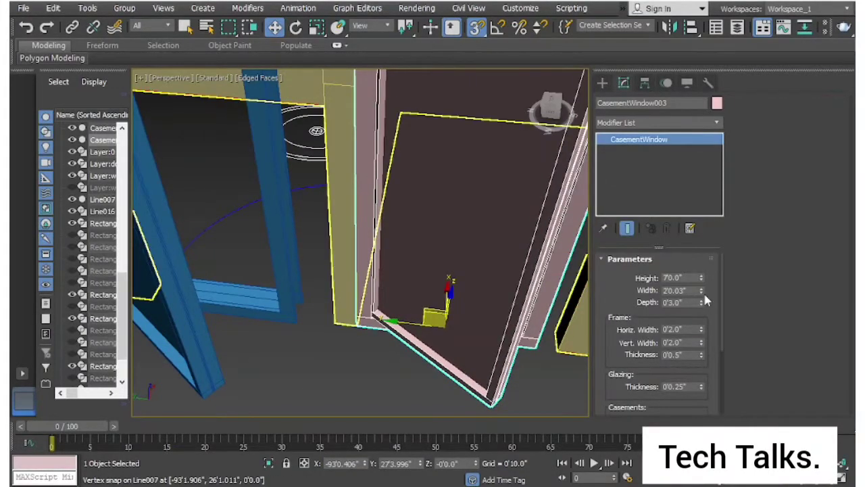
left_click_drag(705, 300, 703, 295)
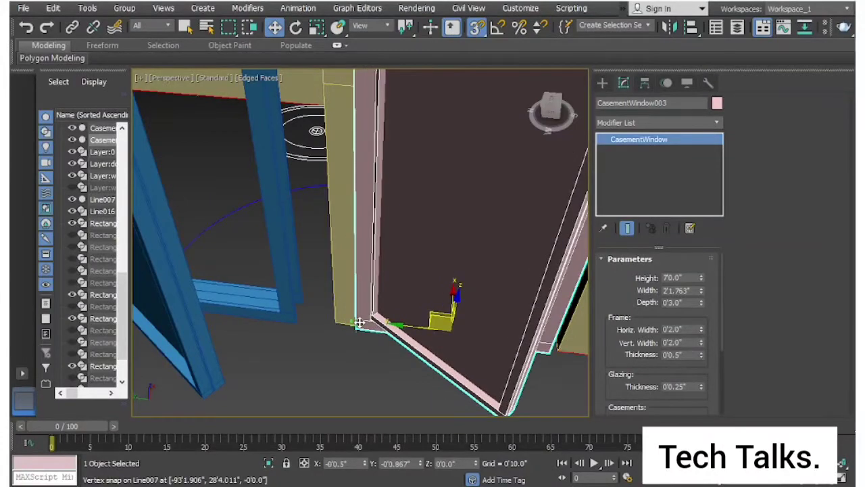
middle_click_drag(350, 322, 716, 304, "alt")
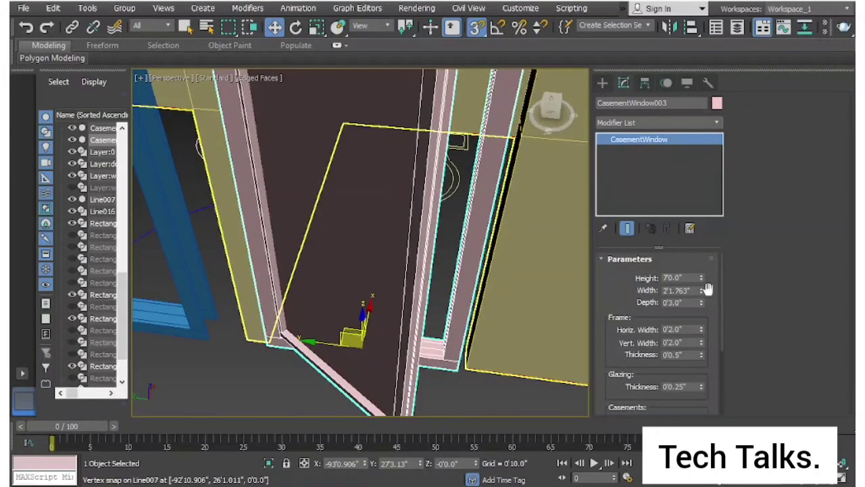
left_click_drag(700, 291, 699, 287)
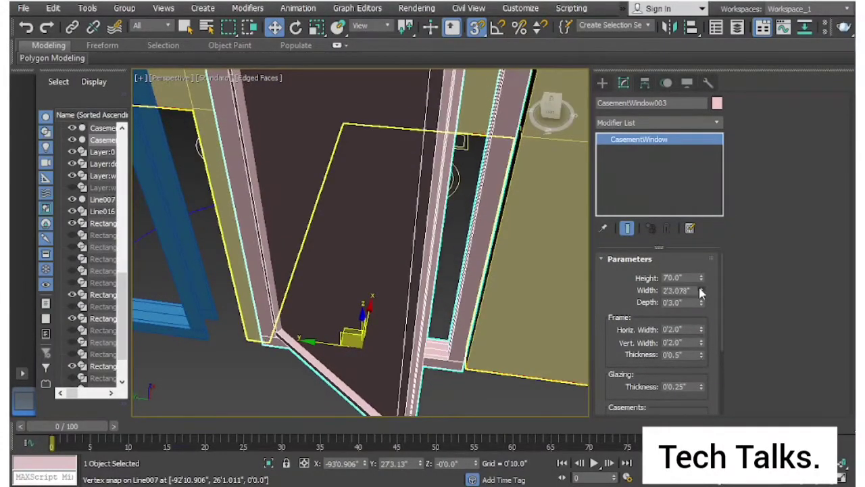
middle_click_drag(201, 362, 371, 324, "alt")
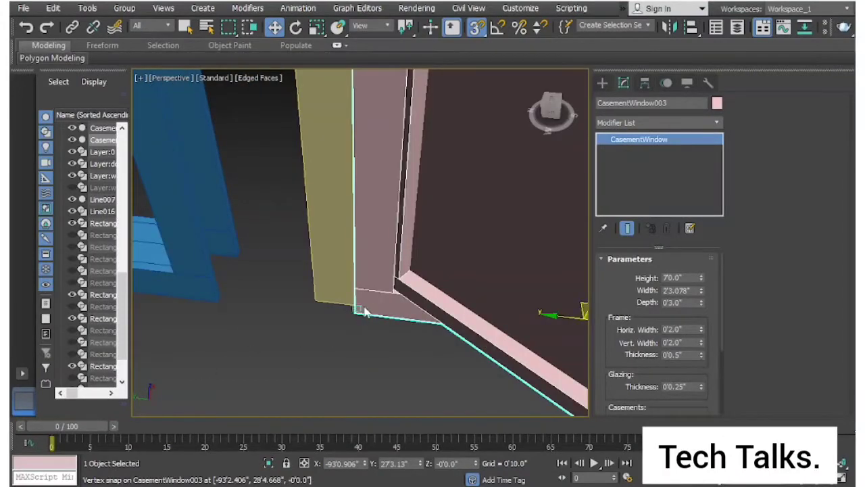
Step: Undo the accidental two-object move and vertex-snap CasementWindow003 to X -93'0.406", Y 27'2.473"
left_click(360, 313, "ctrl")
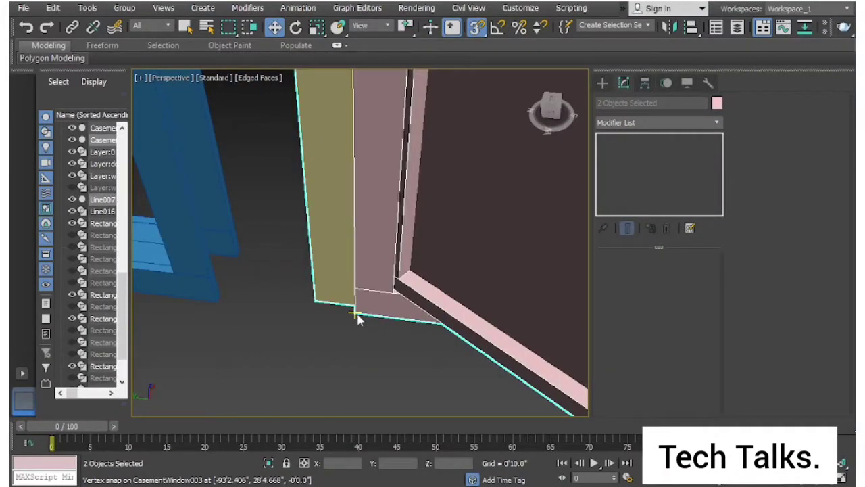
left_click_drag(358, 312, 371, 309)
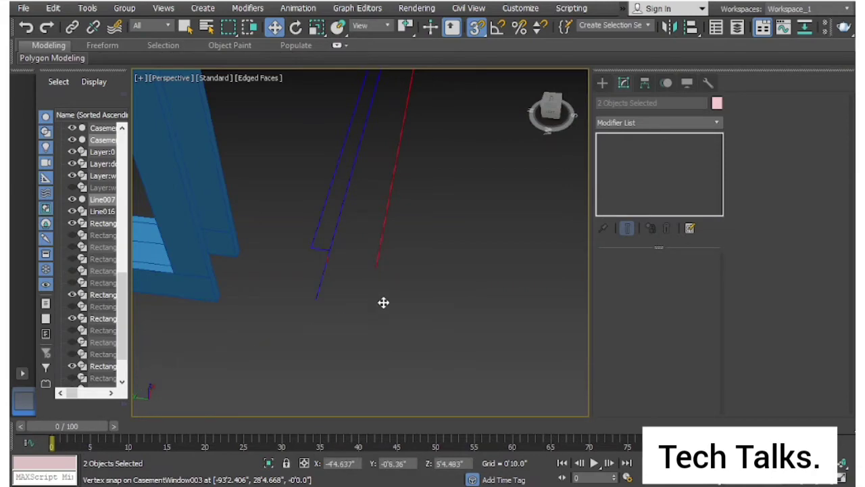
key("ctrl+z")
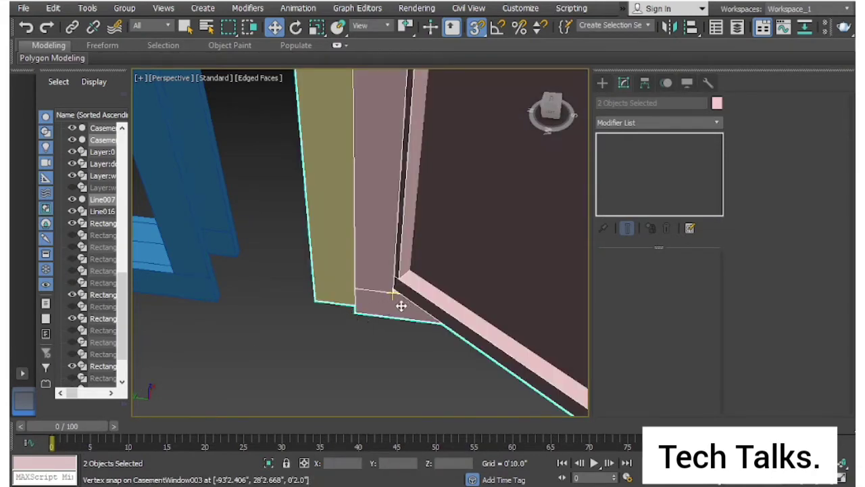
left_click(358, 312)
left_click_drag(358, 312, 379, 305)
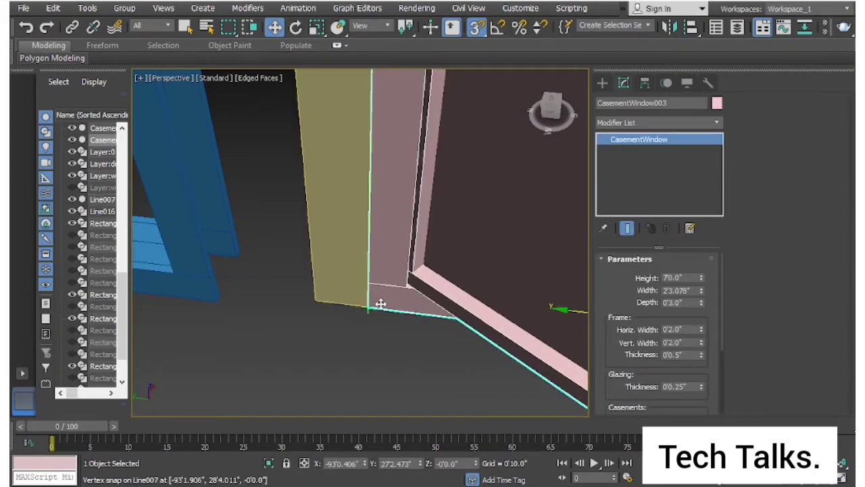
scroll(381, 305, "down", 5)
mouse_move(406, 298)
middle_mouse_down("alt")
mouse_move(447, 282)
mouse_move(498, 323)
mouse_move(465, 300)
mouse_move(465, 359)
mouse_move(291, 194)
middle_mouse_up("alt")
Step: Delete CasementWindow002 and clone CasementWindow003 as the copy CasementWindow004
left_click(291, 195)
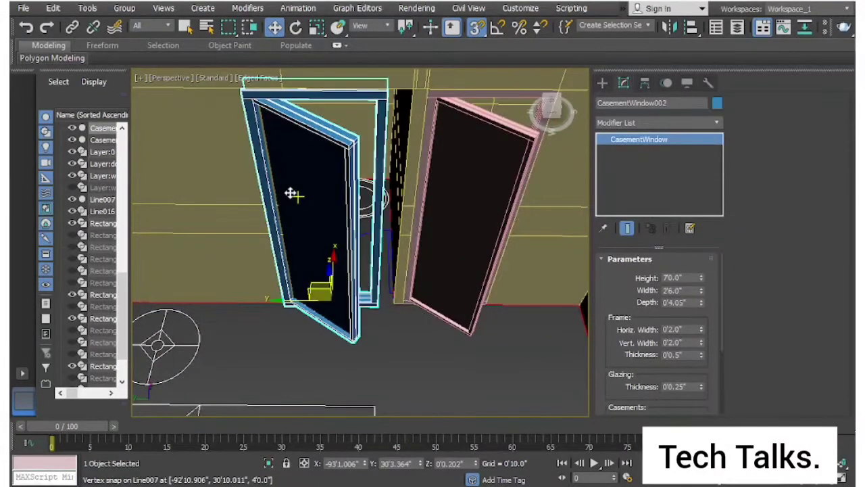
key("Delete")
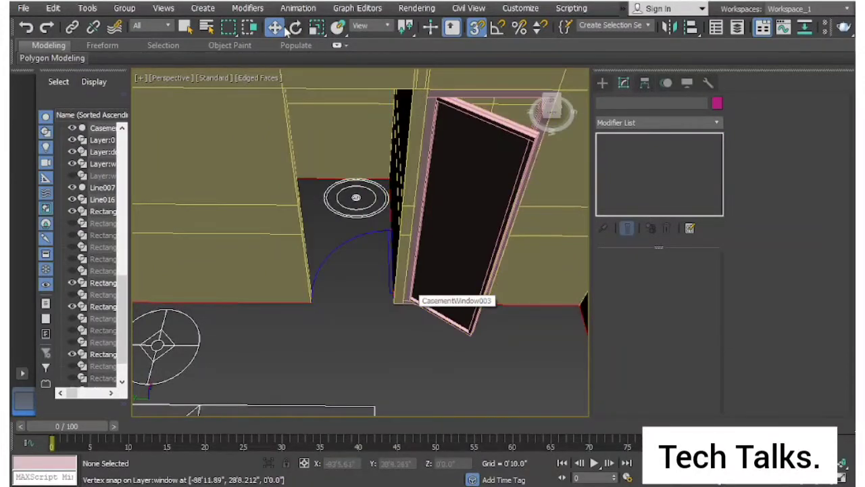
left_click(428, 189)
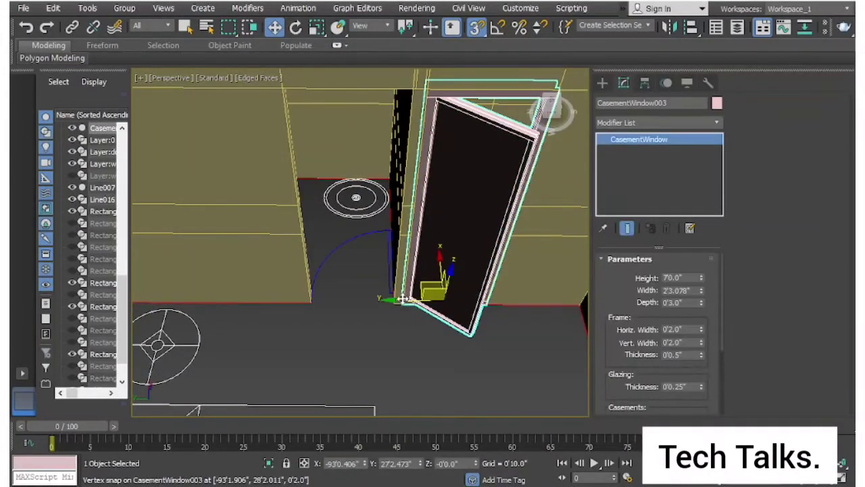
left_click_drag(398, 303, 352, 299, "shift")
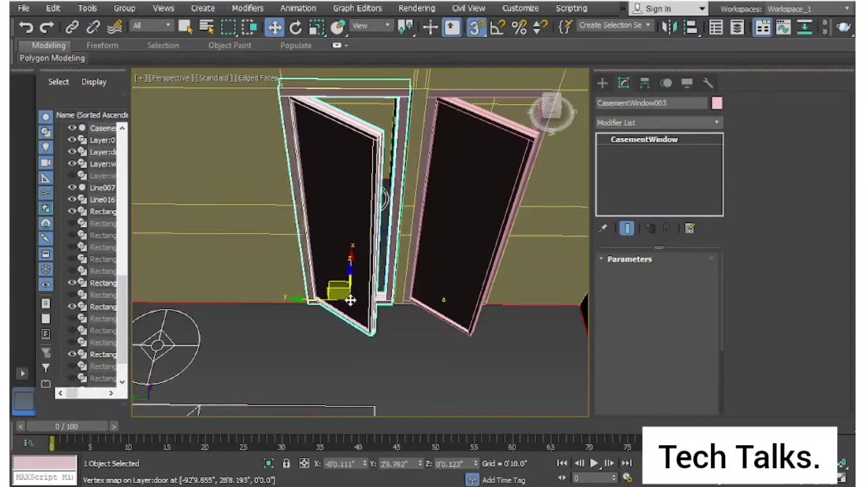
left_click(420, 299)
Step: Snap CasementWindow004 onto the corner of its wall opening
scroll(268, 351, "up", 5)
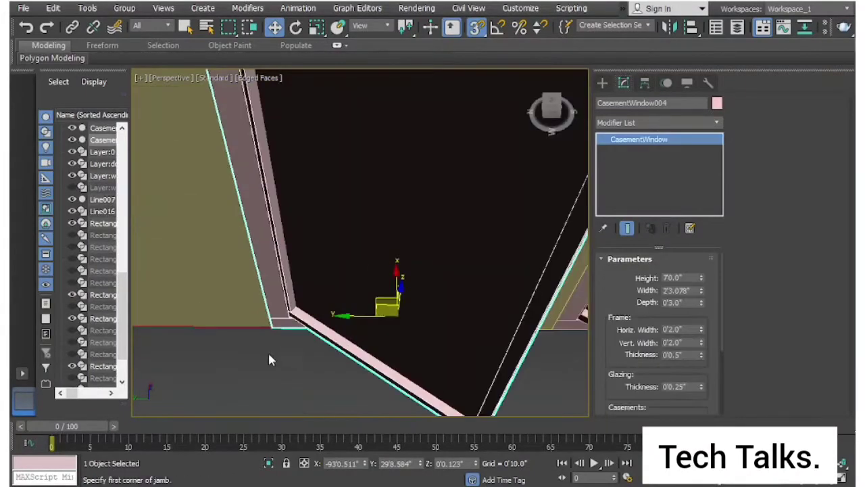
scroll(308, 315, "up", 3)
scroll(308, 315, "down", 2)
scroll(303, 313, "down", 3)
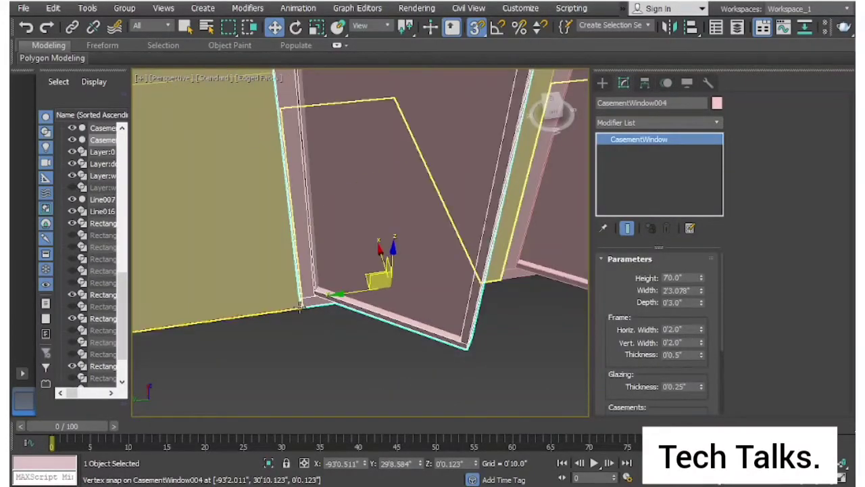
left_click(302, 310)
mouse_move(319, 303)
left_mouse_down()
mouse_move(433, 297)
mouse_move(317, 289)
left_mouse_up()
left_click(331, 299)
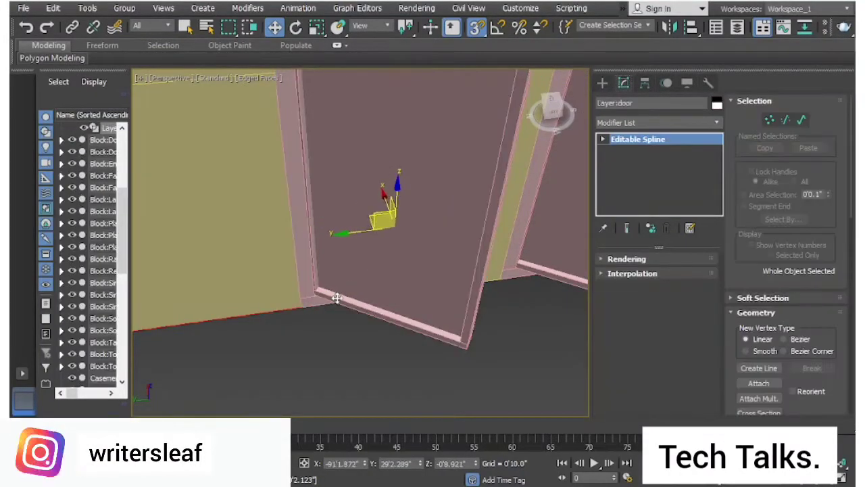
left_click(323, 297)
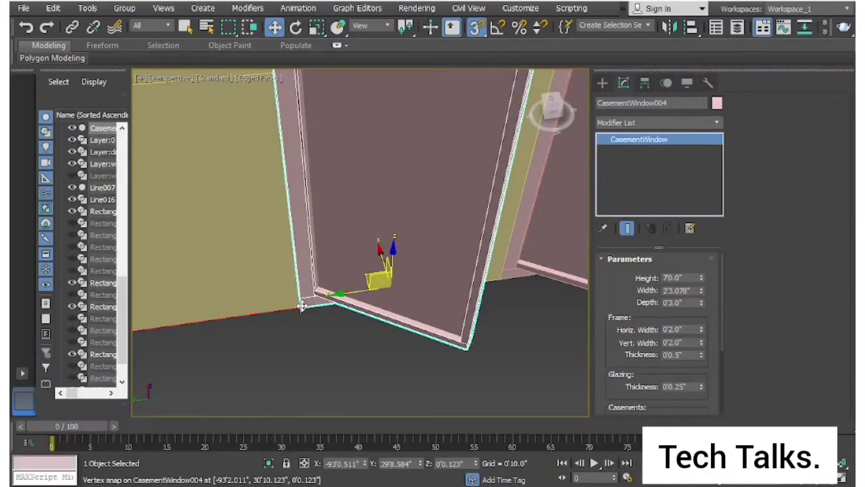
left_click_drag(302, 308, 315, 303)
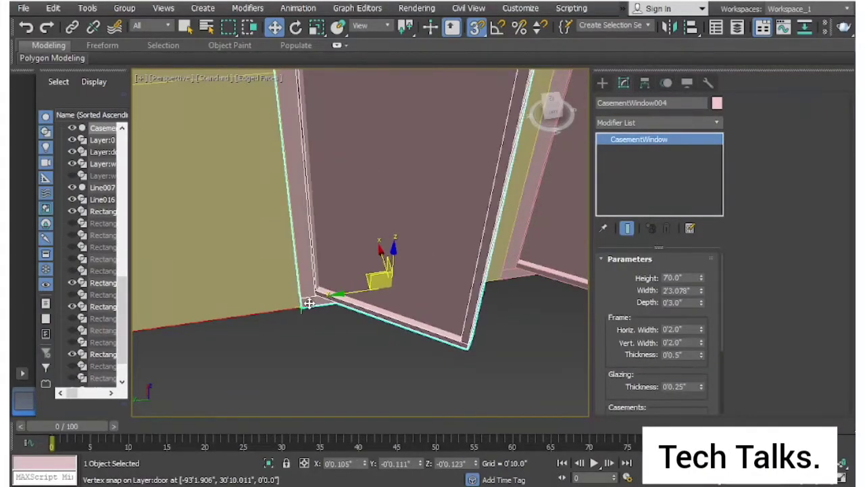
Step: Shift-drag another copy of the window toward the bedroom
scroll(455, 298, "down", 2)
scroll(415, 286, "down", 2)
scroll(415, 276, "down", 3)
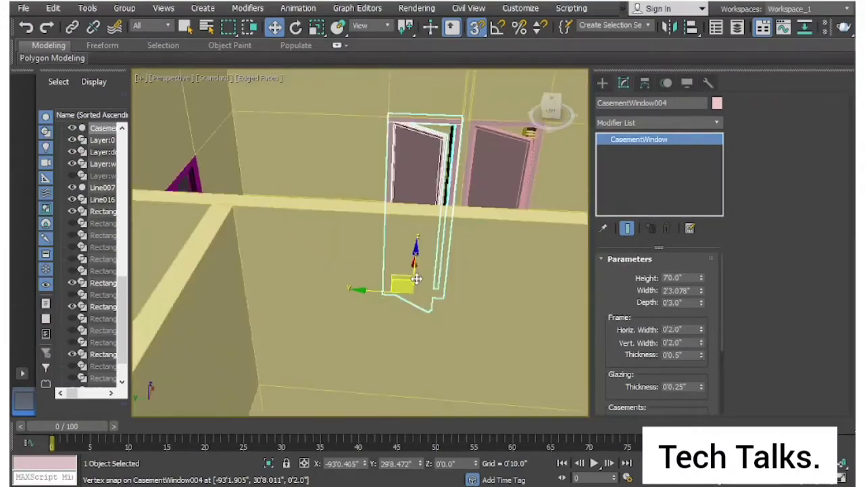
scroll(409, 251, "down", 3)
middle_click_drag(443, 287, 406, 269, "alt")
scroll(426, 277, "down", 4)
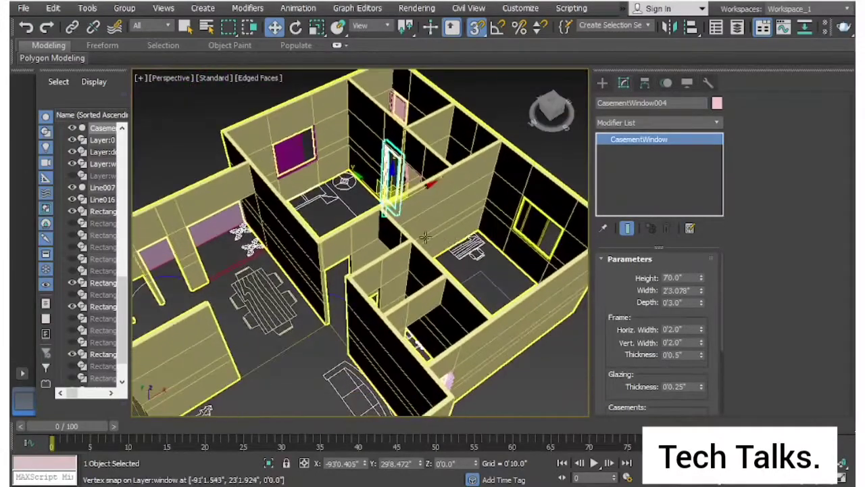
scroll(421, 172, "up", 3)
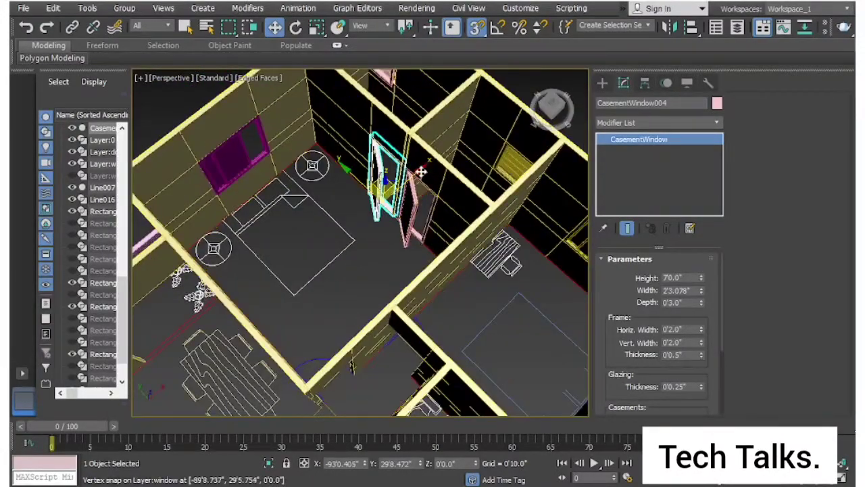
left_click_drag(419, 171, 343, 401, "shift")
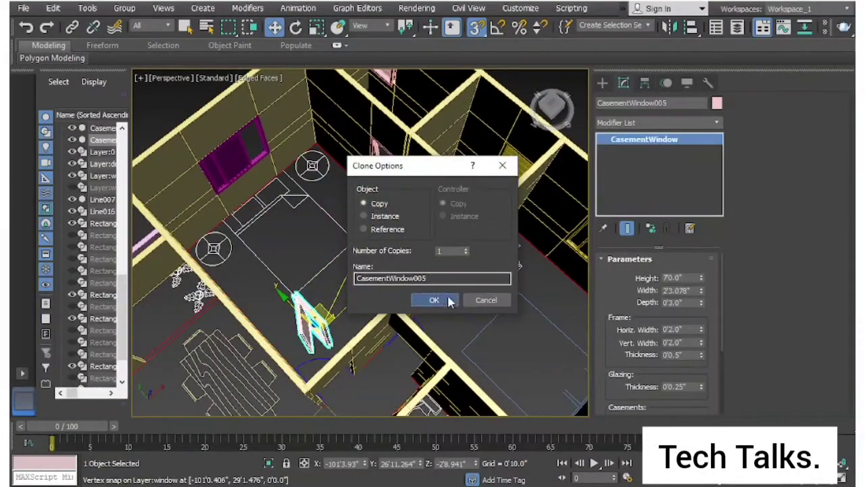
Step: Confirm the CasementWindow005 copy and set the angle snap to 90°
left_click(433, 299)
scroll(294, 274, "up", 5)
scroll(294, 273, "down", 3)
scroll(298, 281, "down", 2)
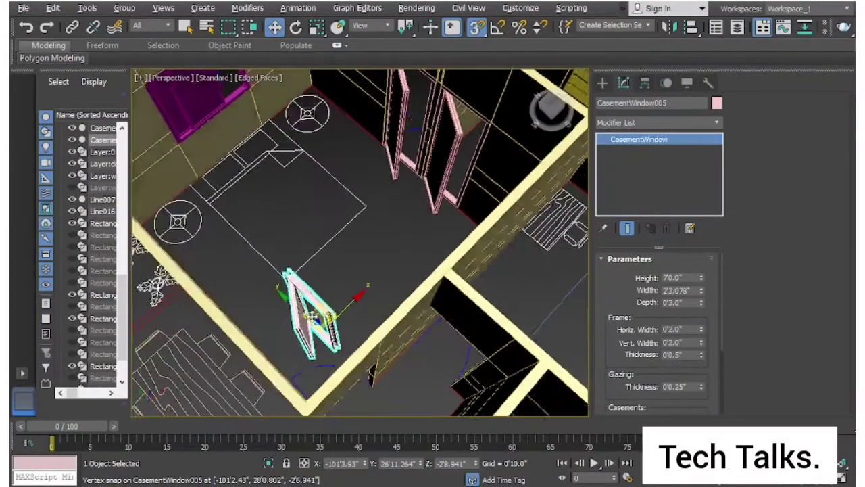
scroll(301, 291, "down", 2)
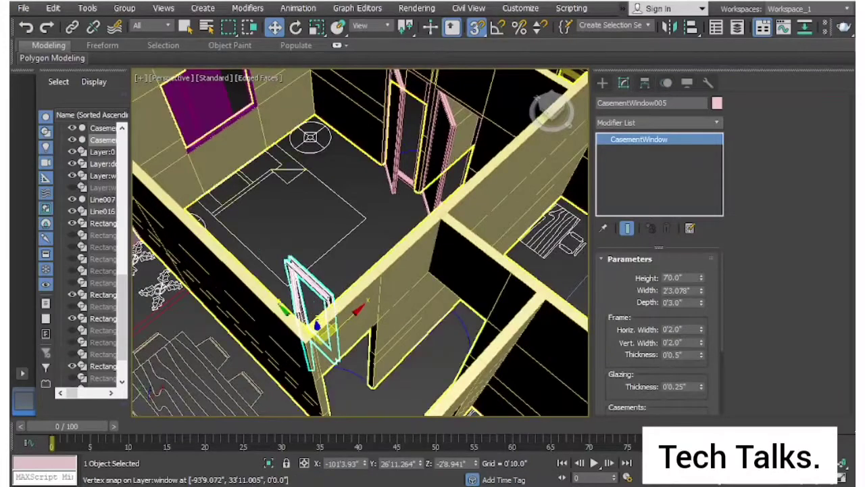
right_click(498, 27)
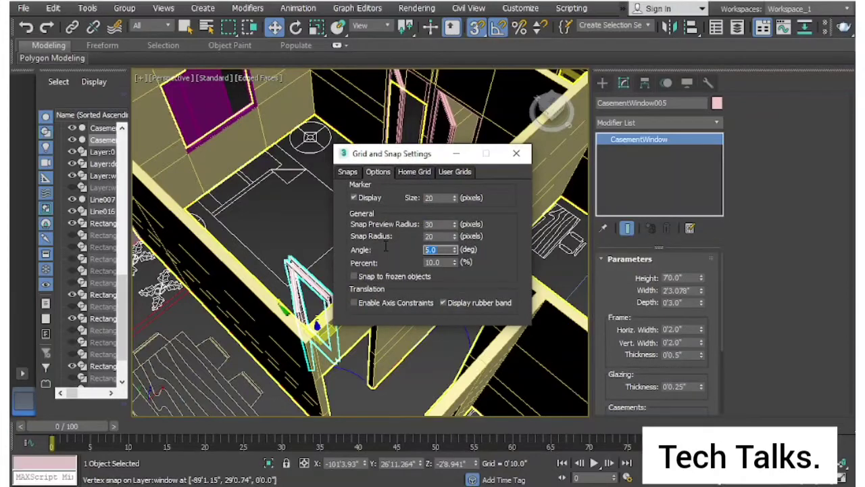
left_click(517, 155)
Step: Rotate CasementWindow005 90° to line up with the bedroom wall and check its fit
left_click(297, 30)
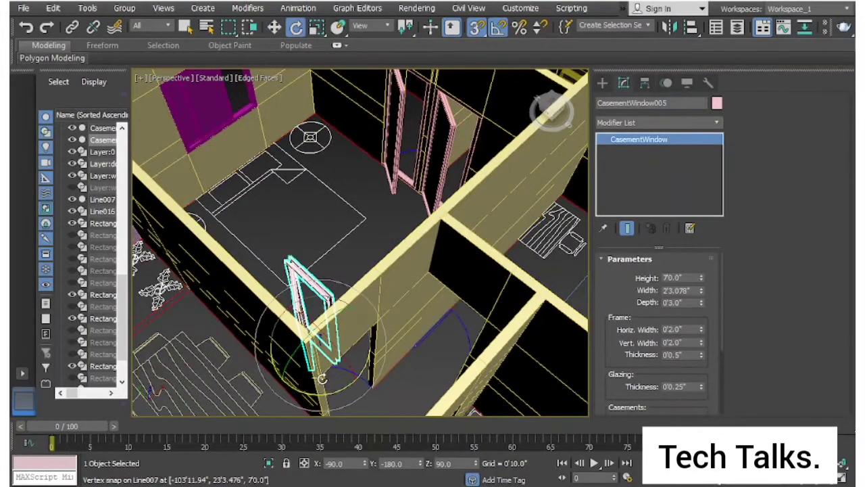
left_click_drag(332, 394, 338, 365)
mouse_move(338, 365)
middle_mouse_down("alt")
mouse_move(293, 357)
mouse_move(417, 273)
mouse_move(464, 280)
mouse_move(446, 257)
middle_mouse_up("alt")
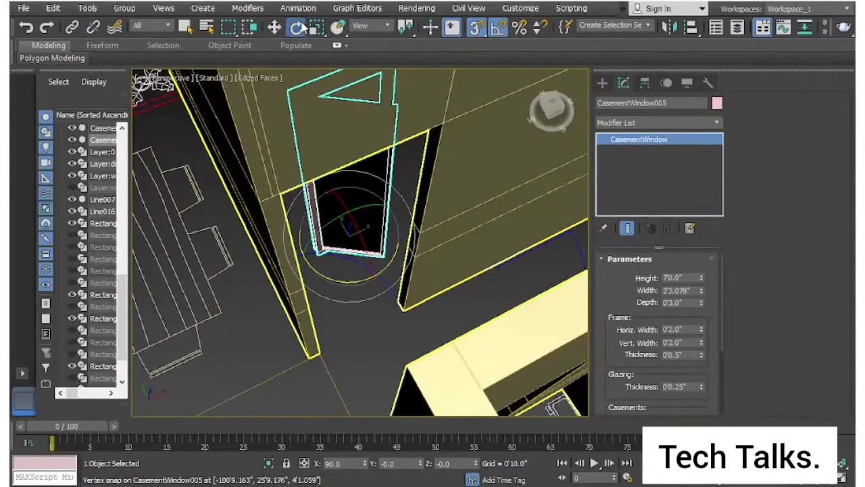
left_click(274, 26)
scroll(336, 258, "up", 2)
scroll(329, 223, "up", 3)
scroll(326, 226, "up", 3)
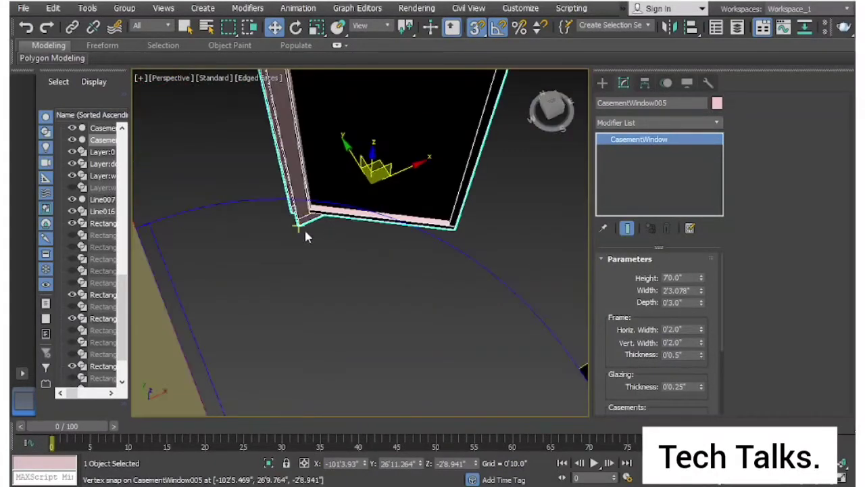
mouse_move(302, 234)
middle_mouse_down("alt")
mouse_move(316, 229)
mouse_move(299, 227)
mouse_move(324, 271)
mouse_move(328, 303)
mouse_move(277, 316)
mouse_move(241, 305)
middle_mouse_up("alt")
scroll(241, 305, "down", 5)
middle_click_drag(232, 203, 203, 216, "alt")
Step: Switch between four-view and maximized layouts while zooming around the floor plan
scroll(179, 223, "up", 2)
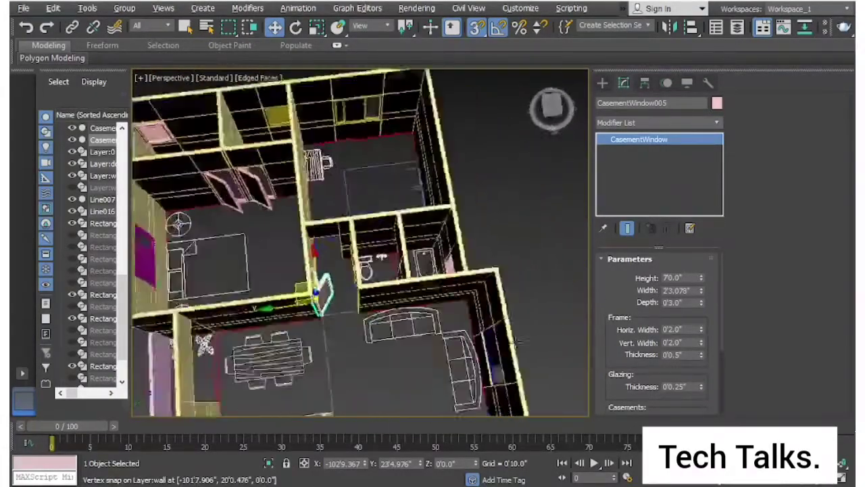
mouse_move(515, 343)
middle_mouse_down("alt")
mouse_move(465, 331)
mouse_move(508, 324)
mouse_move(340, 305)
middle_mouse_up("alt")
key("alt+w")
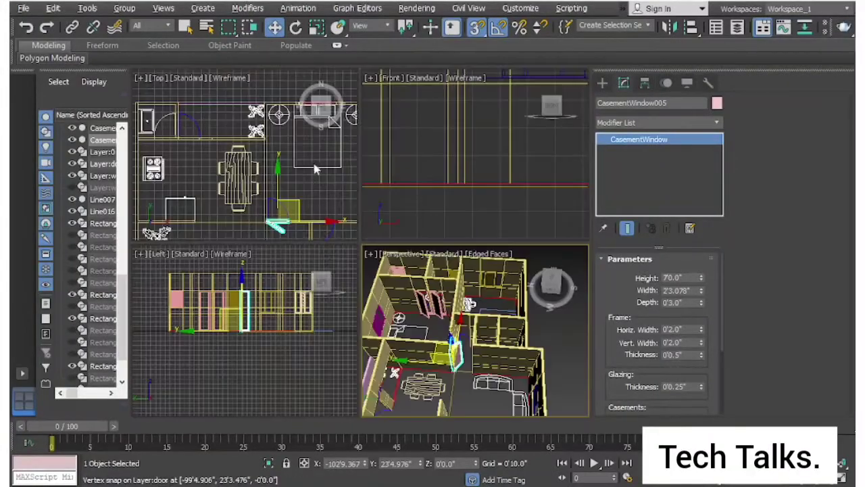
scroll(311, 169, "up", 5)
key("alt+w")
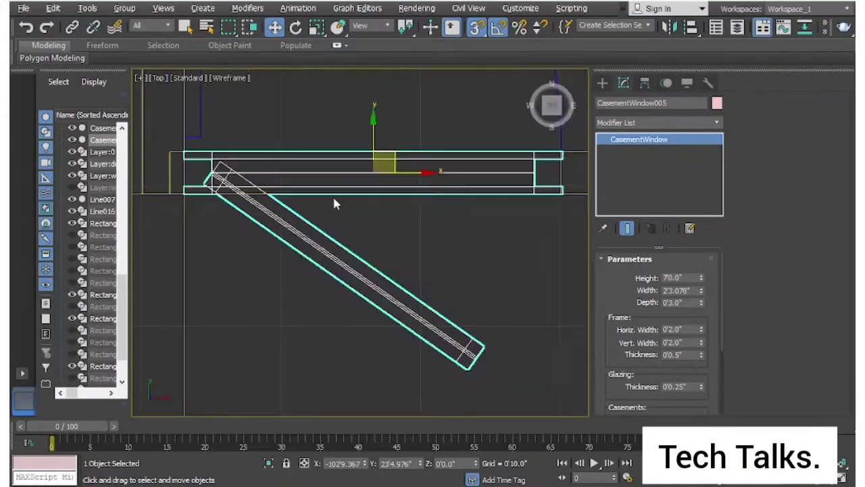
scroll(376, 207, "down", 3)
scroll(363, 276, "down", 1)
scroll(324, 277, "down", 4)
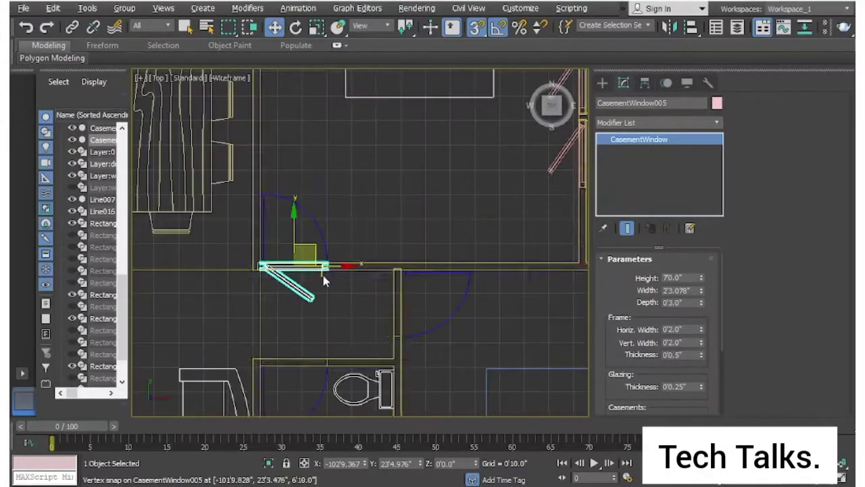
middle_click_drag(406, 289, 412, 250)
scroll(400, 207, "up", 3)
Step: Maximize the Top view, pan to CasementWindow005 and select it for moving
key("p")
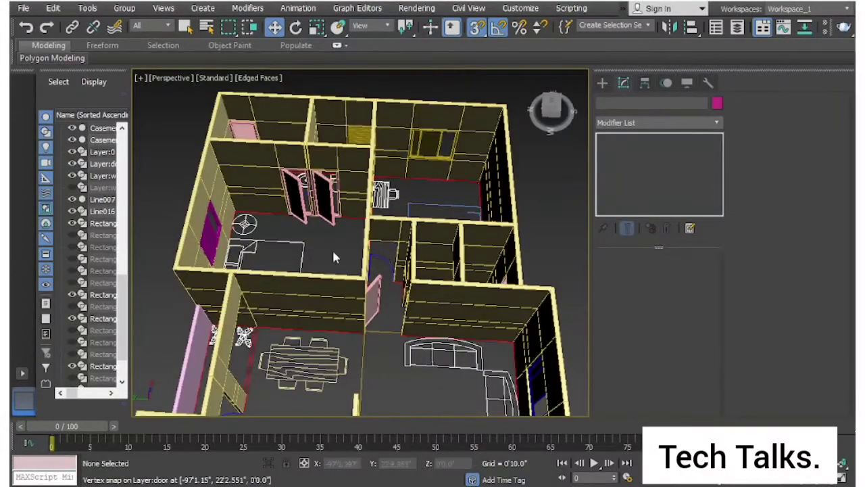
scroll(404, 279, "up", 5)
key("alt+w")
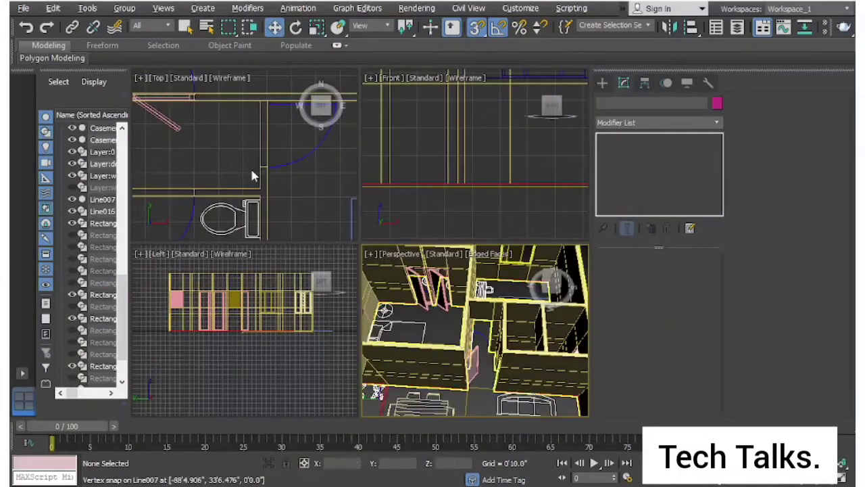
left_click(250, 169)
key("alt+w")
scroll(334, 216, "up", 2)
middle_click_drag(421, 208, 406, 156)
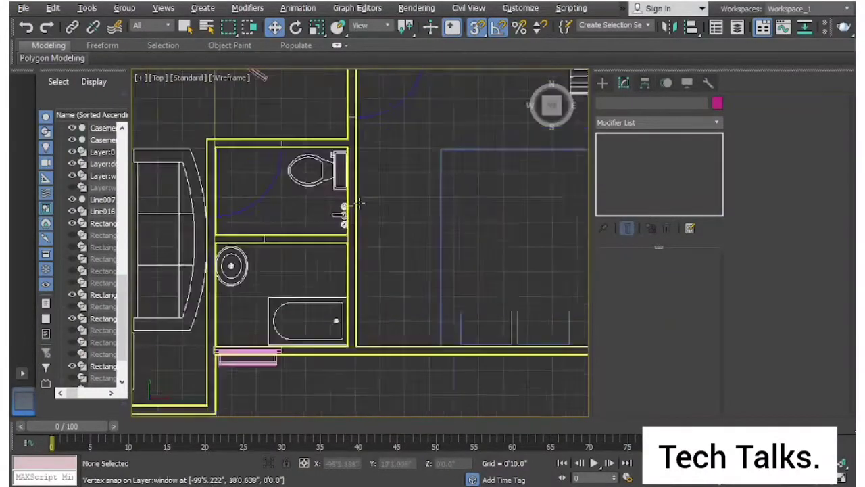
scroll(389, 189, "down", 2)
middle_click_drag(390, 190, 353, 255)
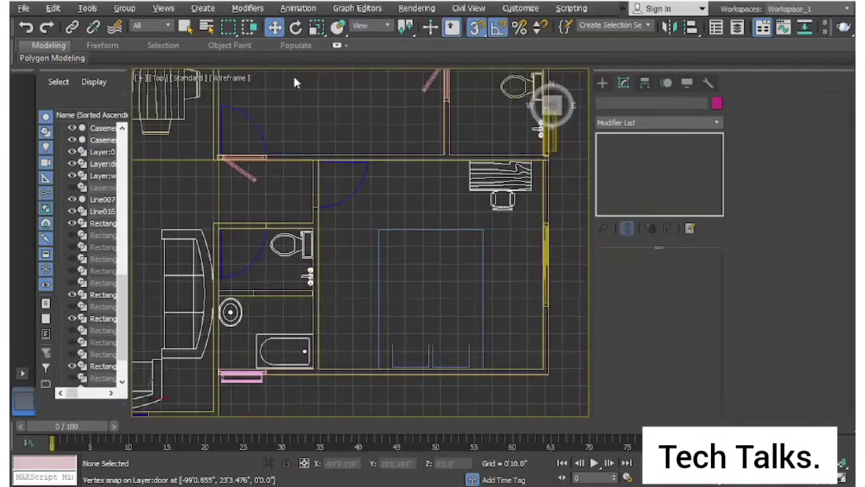
left_click(274, 27)
left_click(243, 169)
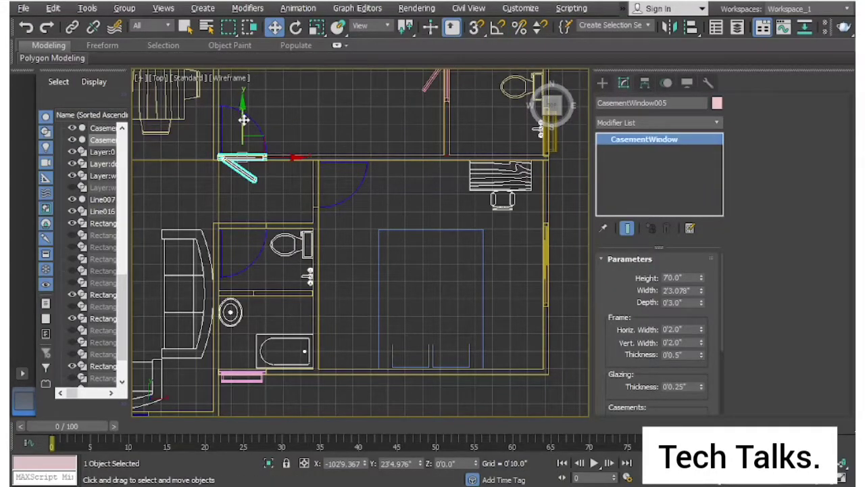
Step: Clone CasementWindow005 as CasementWindow006 and shift the copy to the right
left_click_drag(243, 120, 245, 161, "shift")
left_click(434, 300)
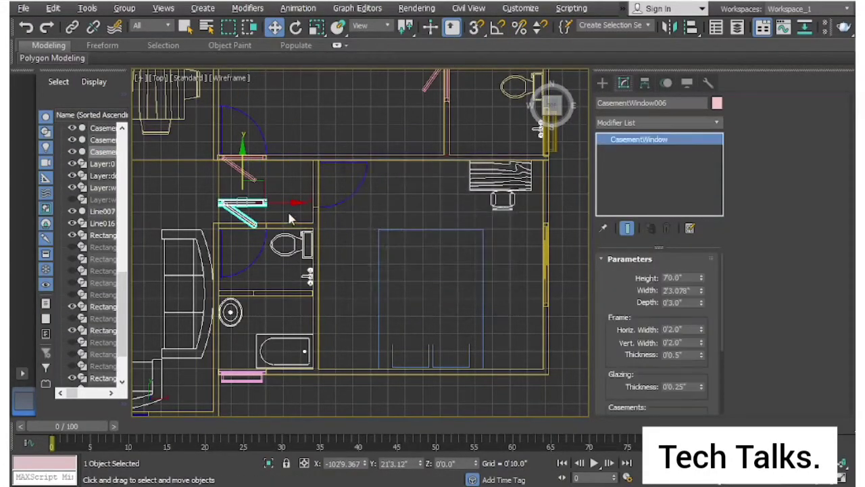
left_click_drag(294, 203, 393, 207)
scroll(366, 198, "up", 3)
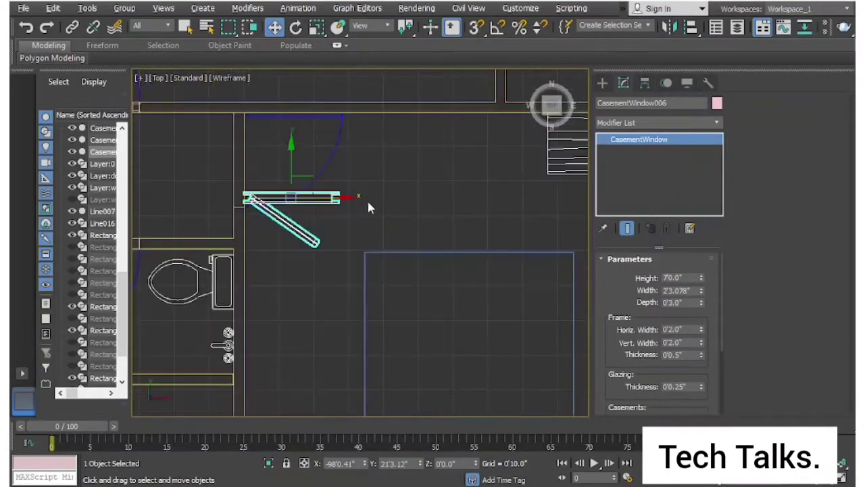
Step: Rotate CasementWindow006 90° to vertical
left_click(296, 27)
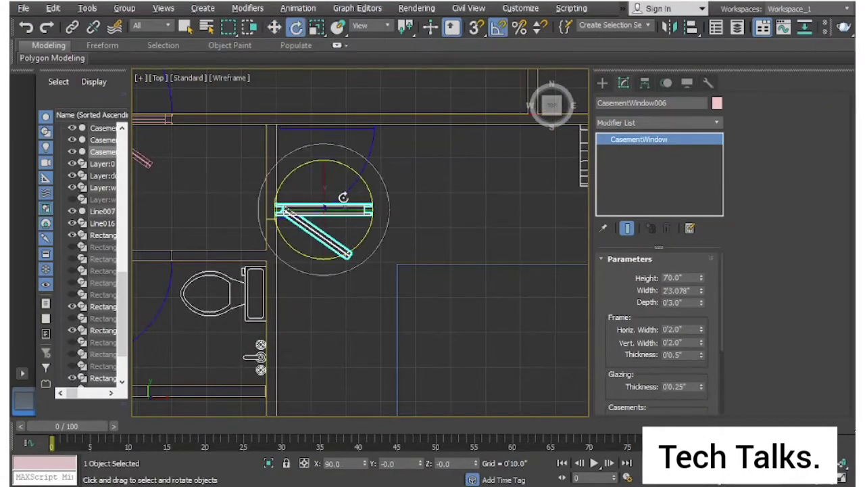
left_click_drag(369, 236, 409, 65)
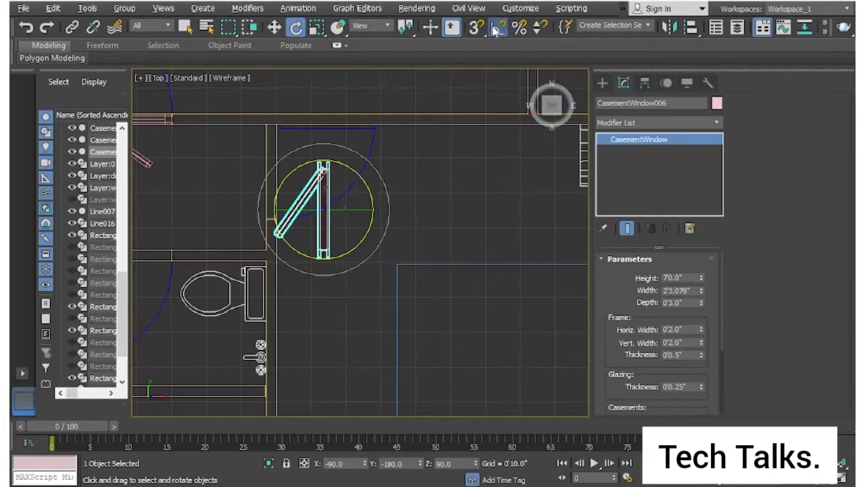
middle_click_drag(245, 186, 301, 211)
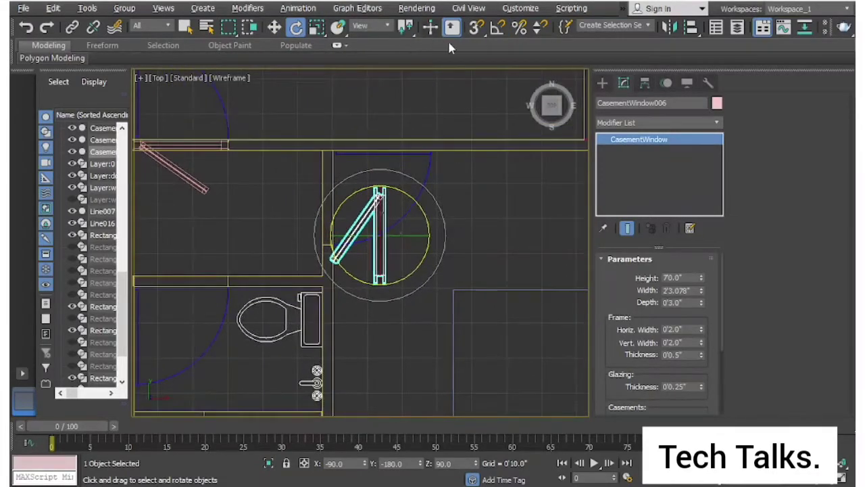
left_click(273, 28)
Step: Snap CasementWindow006 onto Line007 at X -99'3.367", Y 22'1.909"
scroll(334, 156, "up", 4)
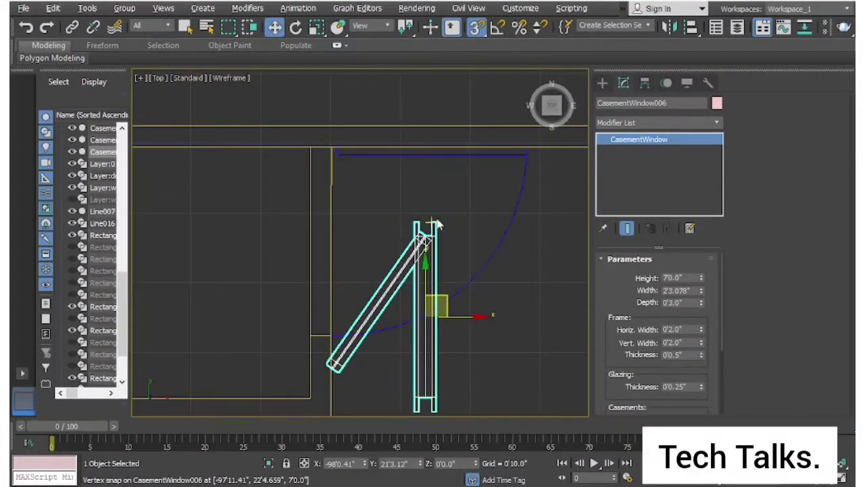
scroll(439, 225, "up", 3)
scroll(428, 230, "down", 2)
scroll(428, 230, "down", 3)
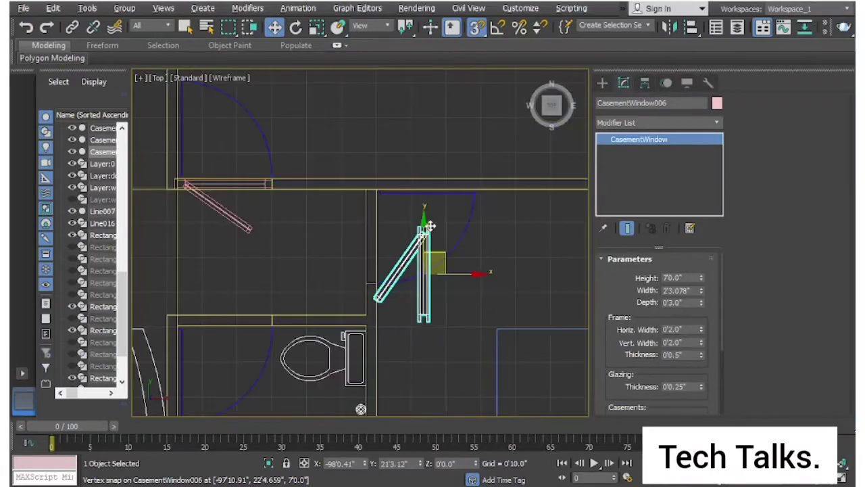
scroll(428, 230, "up", 3)
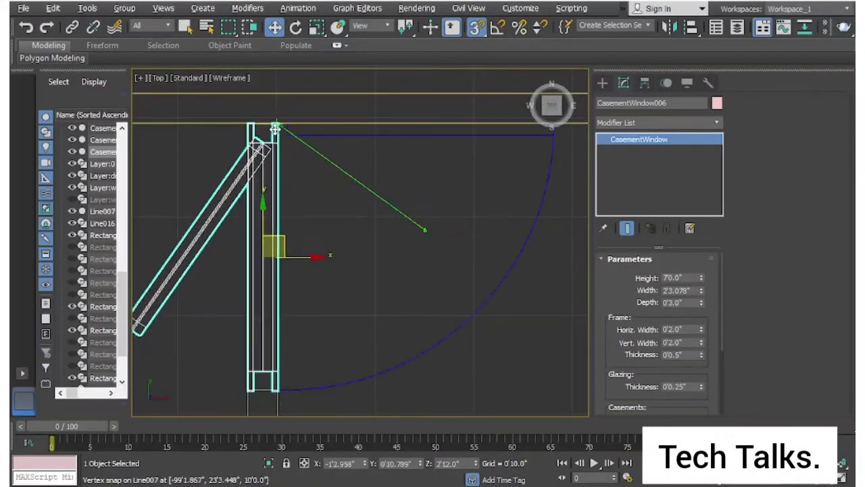
left_click_drag(287, 166, 284, 125)
scroll(335, 219, "down", 2)
scroll(263, 318, "up", 1)
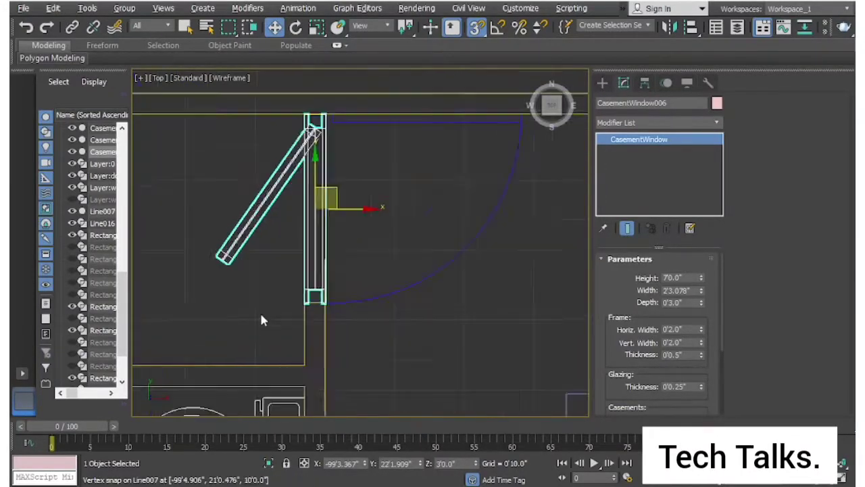
scroll(356, 305, "up", 3)
scroll(401, 280, "up", 3)
scroll(467, 271, "down", 2)
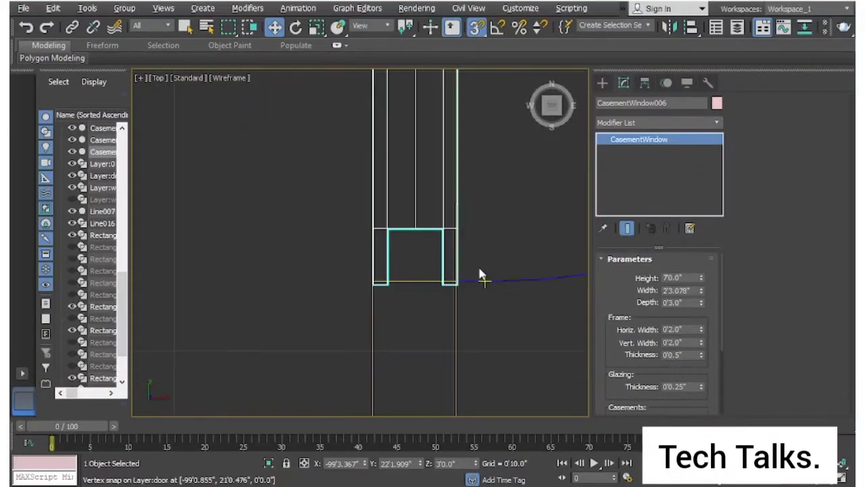
Step: Add an FFD (box) 4x4x4 modifier to the copied window at the Control Points level
left_click(720, 124)
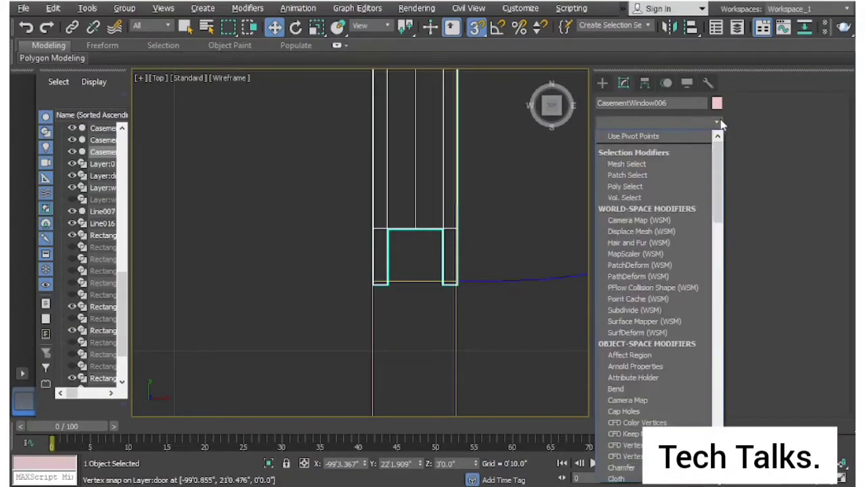
scroll(719, 128, "down", 5)
scroll(719, 128, "down", 5)
left_click(651, 173)
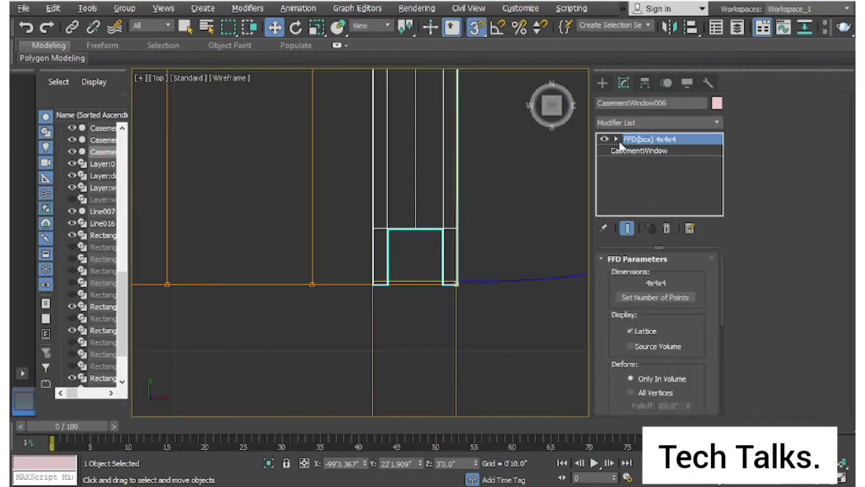
left_click(616, 139)
left_click(650, 150)
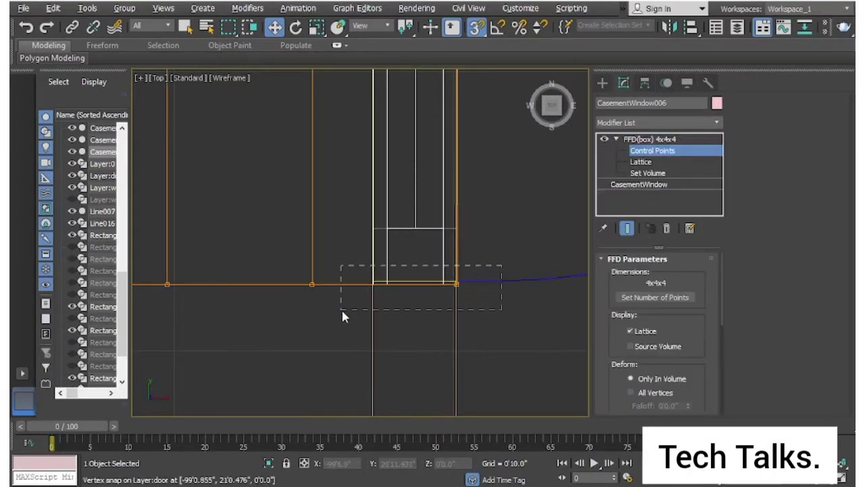
Step: Drag the lattice corner points onto the wall lines, then undo the frame deformation
left_click_drag(343, 313, 341, 311)
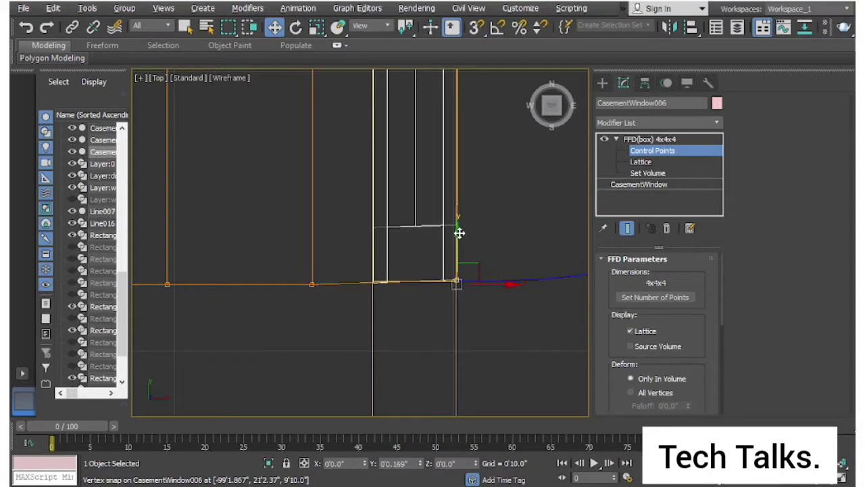
scroll(459, 282, "down", 4)
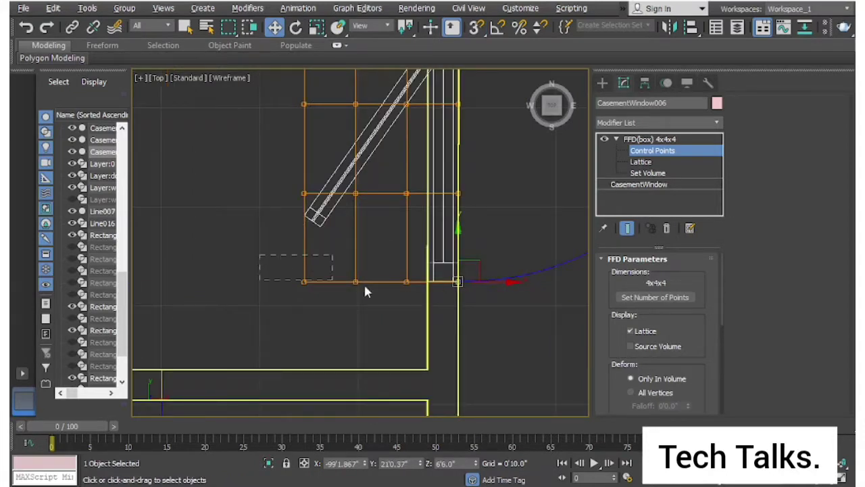
scroll(494, 300, "up", 5)
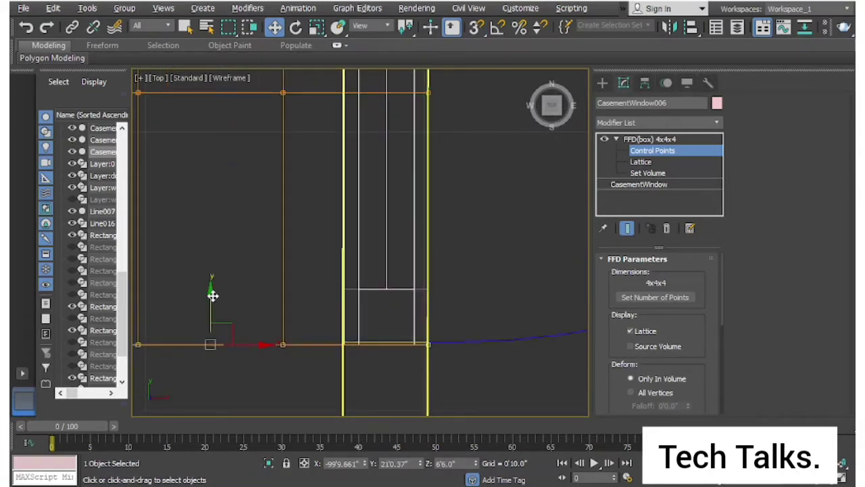
left_click_drag(213, 295, 211, 294)
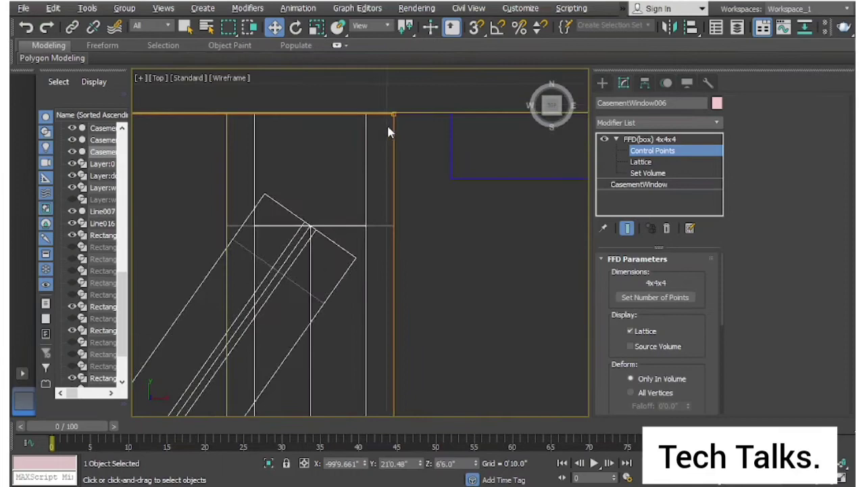
scroll(424, 192, "up", 3)
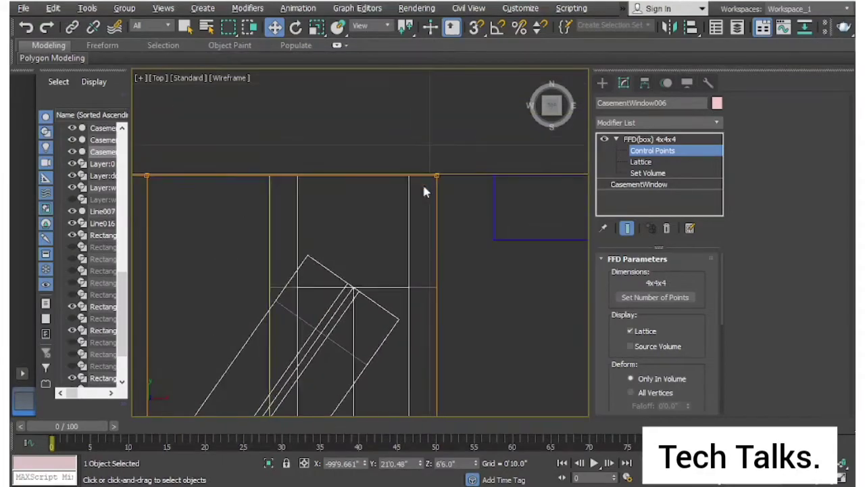
left_click_drag(460, 150, 507, 173)
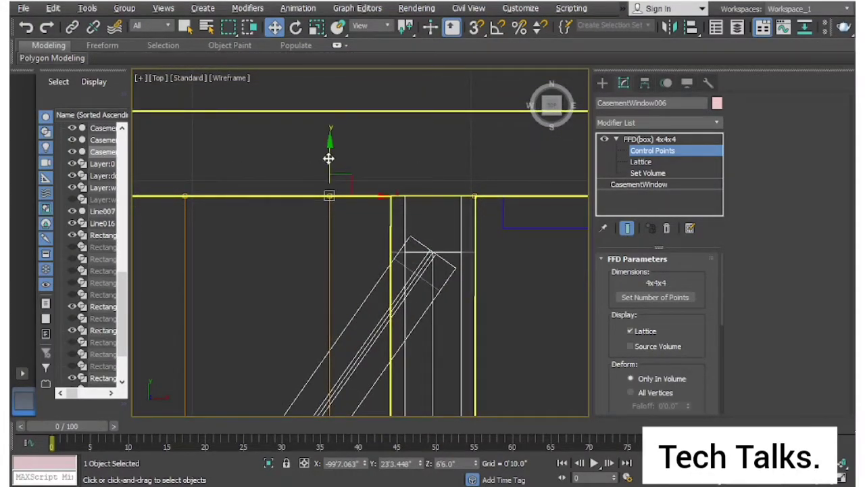
left_click_drag(329, 158, 328, 158)
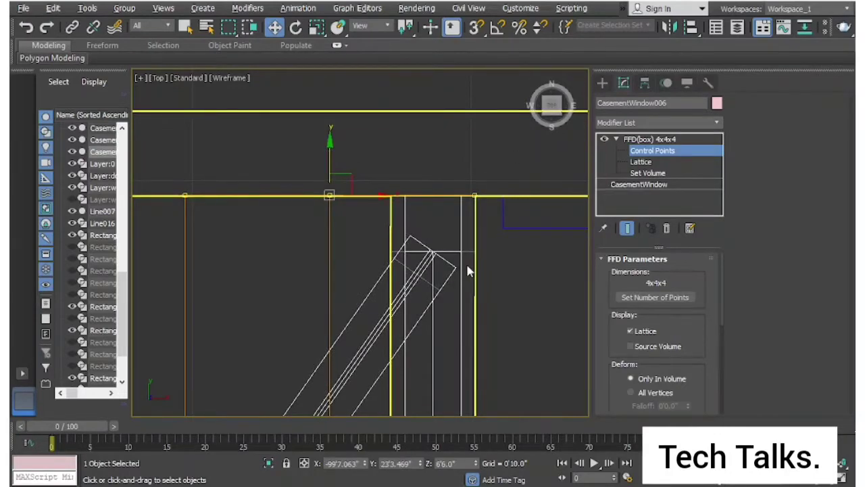
scroll(472, 305, "down", 3)
scroll(473, 347, "down", 2)
key("ctrl+z")
key("ctrl+z")
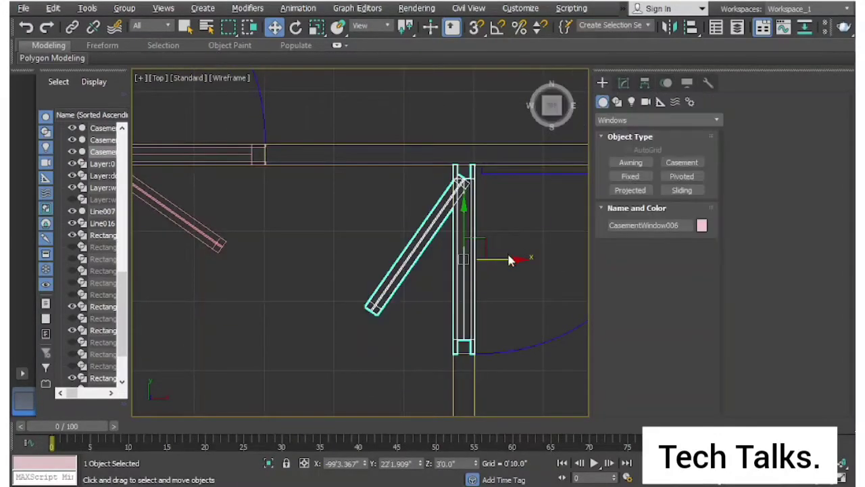
Step: Lower CasementWindow006 toward the floor and maximize the Perspective view
key("alt+w")
mouse_move(486, 325)
middle_mouse_down("alt")
mouse_move(445, 322)
mouse_move(473, 329)
mouse_move(484, 311)
middle_mouse_up("alt")
left_click_drag(478, 306, 478, 335)
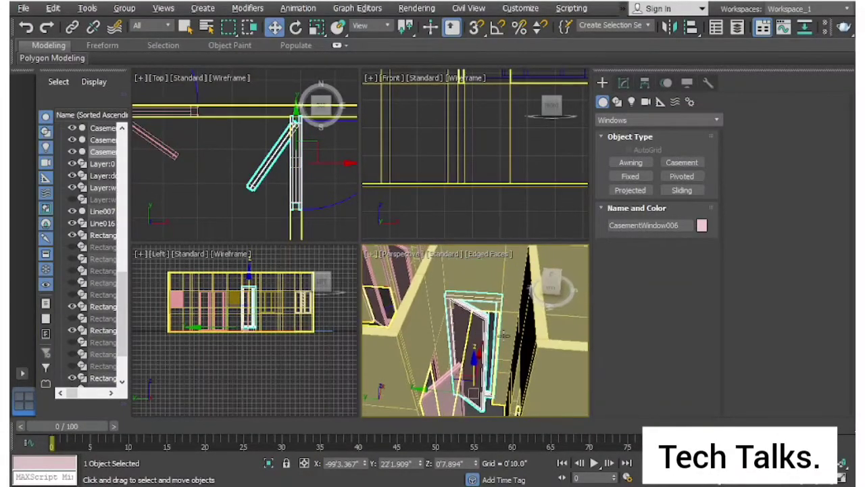
key("alt+w")
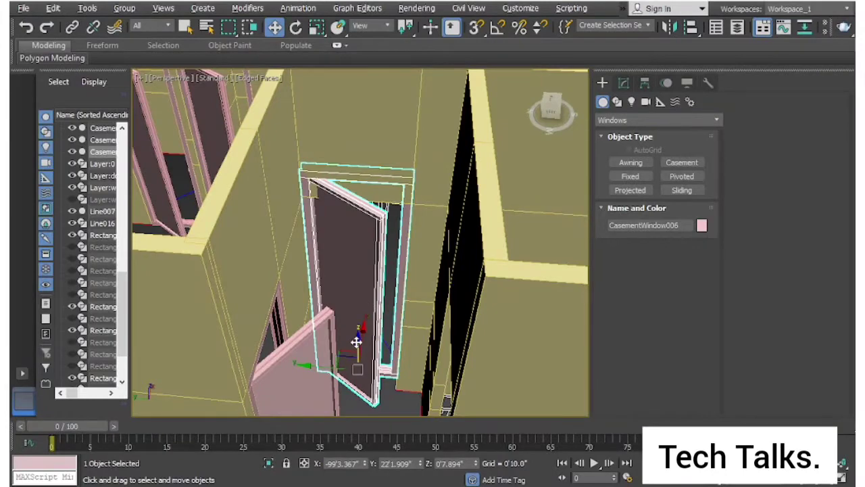
left_click_drag(356, 343, 359, 351)
Step: With vertex snap on, snap the window corner to the Line007 wall vertex at Z 0'0"
middle_click_drag(359, 351, 371, 275, "alt")
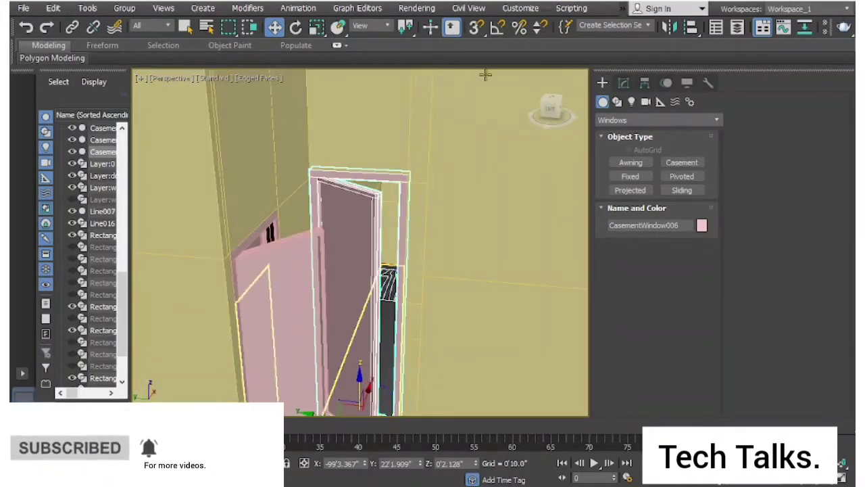
middle_click_drag(485, 75, 423, 124, "alt")
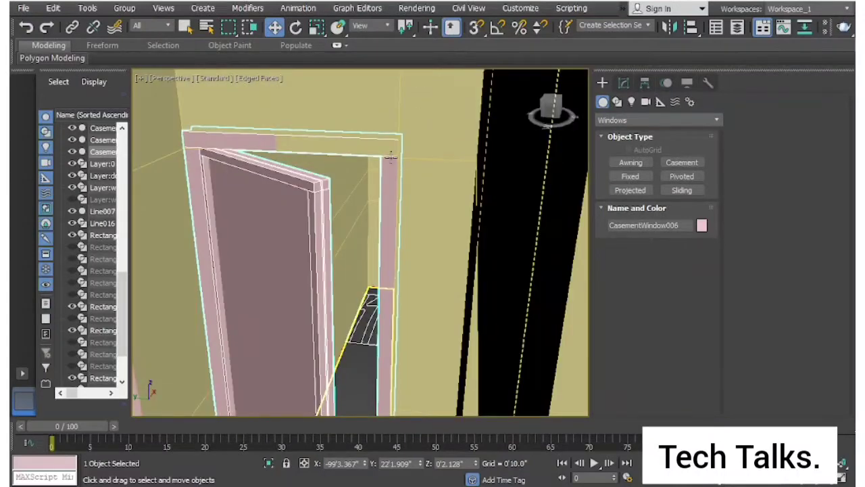
left_click(483, 29)
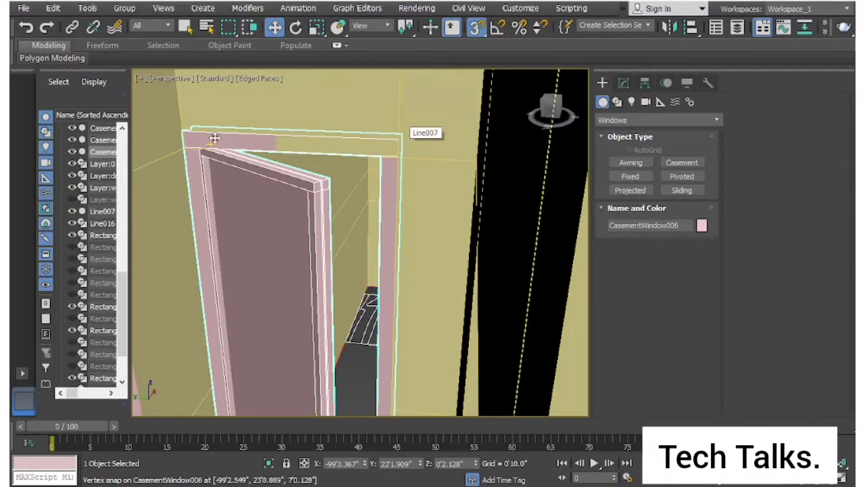
mouse_move(183, 132)
left_mouse_down()
mouse_move(205, 165)
mouse_move(188, 148)
left_mouse_up()
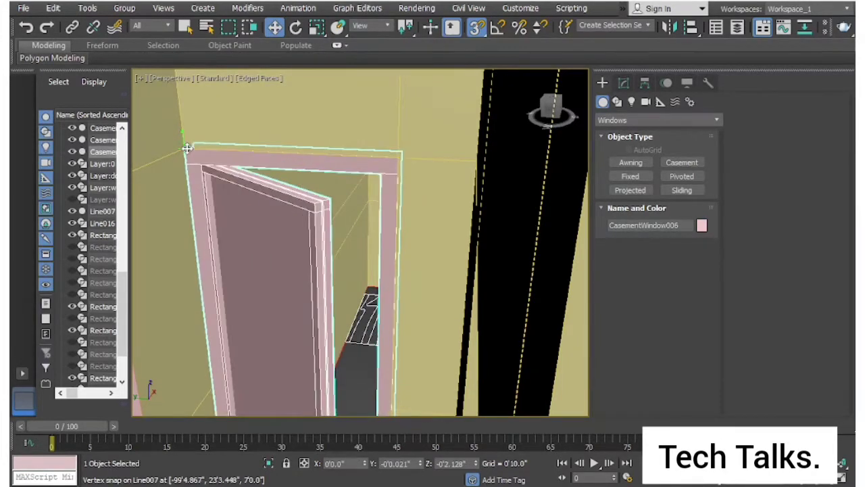
mouse_move(187, 148)
middle_mouse_down("alt")
mouse_move(359, 296)
mouse_move(444, 328)
mouse_move(430, 297)
mouse_move(359, 255)
mouse_move(361, 244)
middle_mouse_up("alt")
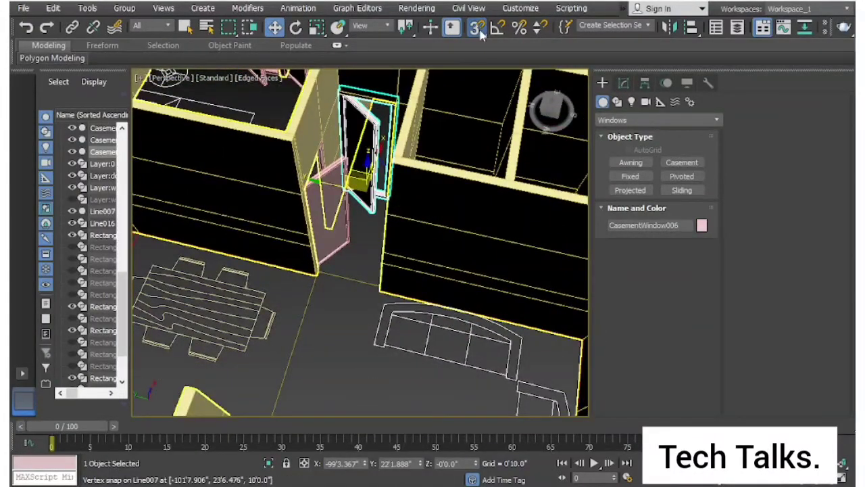
Step: Copy CasementWindow005 and rotate the copy 180 degrees
left_click(336, 207)
scroll(318, 237, "up", 5)
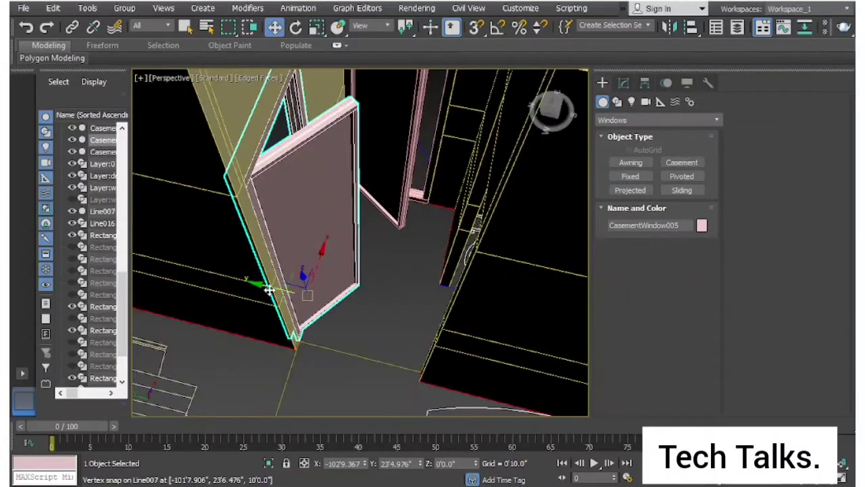
mouse_move(270, 289)
left_mouse_down("shift")
mouse_move(328, 298)
mouse_move(373, 285)
left_mouse_up("shift")
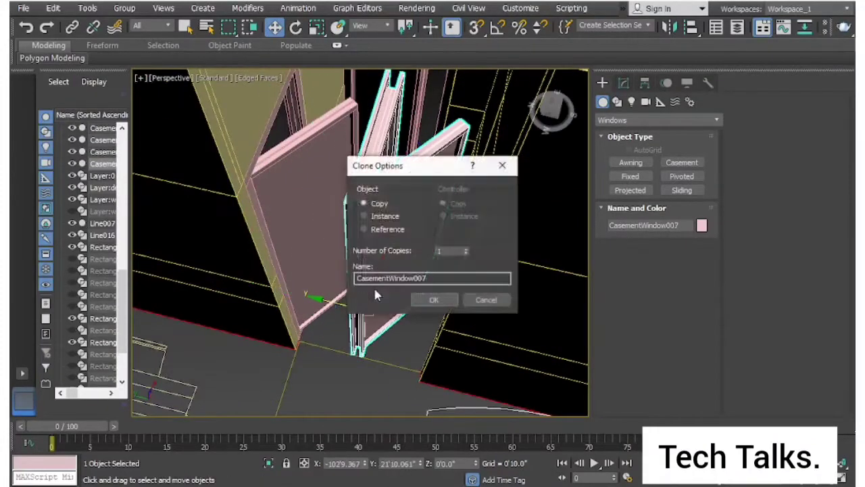
left_click(435, 301)
left_click(297, 27)
middle_click_drag(352, 243, 419, 236, "alt")
left_click_drag(403, 352, 379, 358)
Step: Vertex-snap CasementWindow007 into the opening at X -102'9.444", Y 20'2.476", Z 0'0"
left_click(274, 27)
mouse_move(365, 223)
middle_mouse_down("alt")
mouse_move(446, 191)
mouse_move(332, 186)
middle_mouse_up("alt")
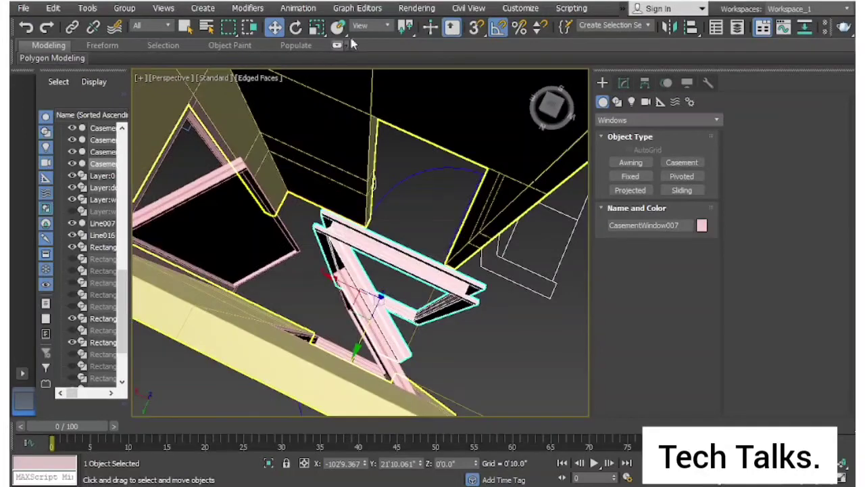
left_click(478, 30)
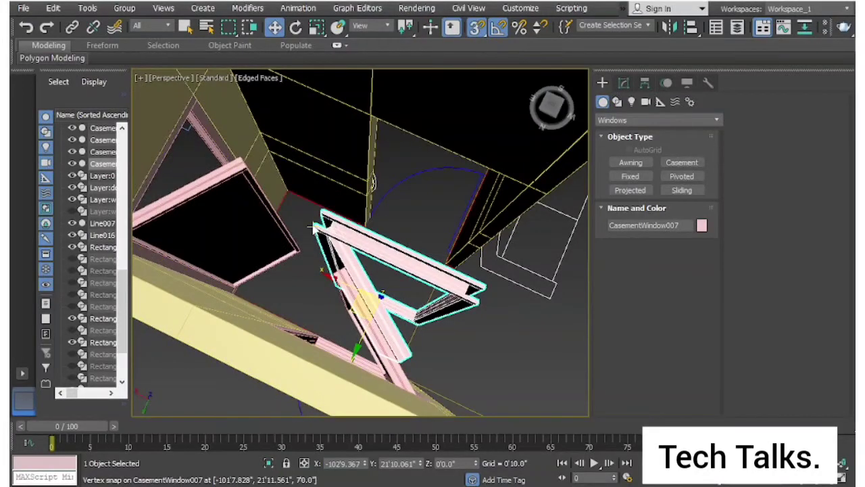
mouse_move(304, 225)
middle_mouse_down("alt")
mouse_move(360, 289)
mouse_move(385, 340)
mouse_move(405, 237)
mouse_move(381, 121)
mouse_move(395, 217)
mouse_move(422, 175)
mouse_move(432, 122)
mouse_move(481, 167)
middle_mouse_up("alt")
left_click(370, 195)
left_click(427, 140)
scroll(440, 216, "down", 8)
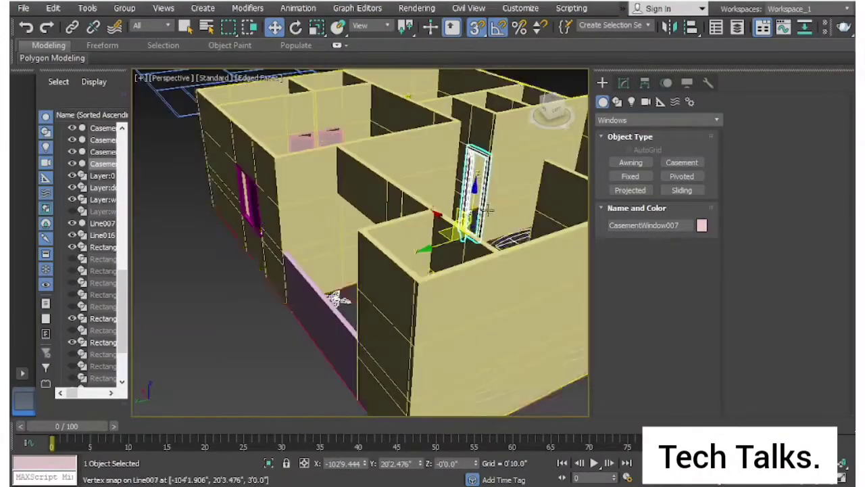
mouse_move(439, 216)
middle_mouse_down("alt")
mouse_move(395, 269)
mouse_move(406, 250)
mouse_move(435, 265)
middle_mouse_up("alt")
scroll(395, 268, "down", 5)
scroll(405, 250, "up", 3)
scroll(408, 244, "up", 4)
scroll(408, 244, "down", 3)
scroll(435, 265, "up", 3)
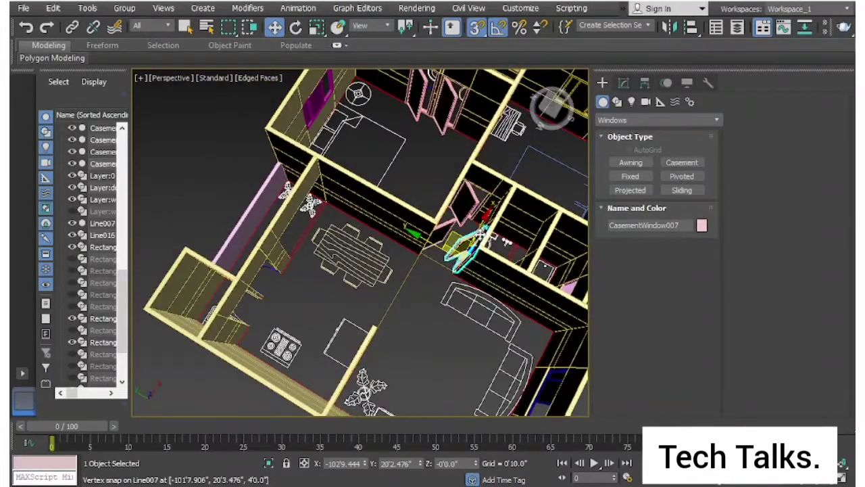
Step: Clone the casement window as CasementWindow008 and move it to the kitchen wall opening
left_click_drag(467, 247, 423, 348, "shift")
left_click(429, 299)
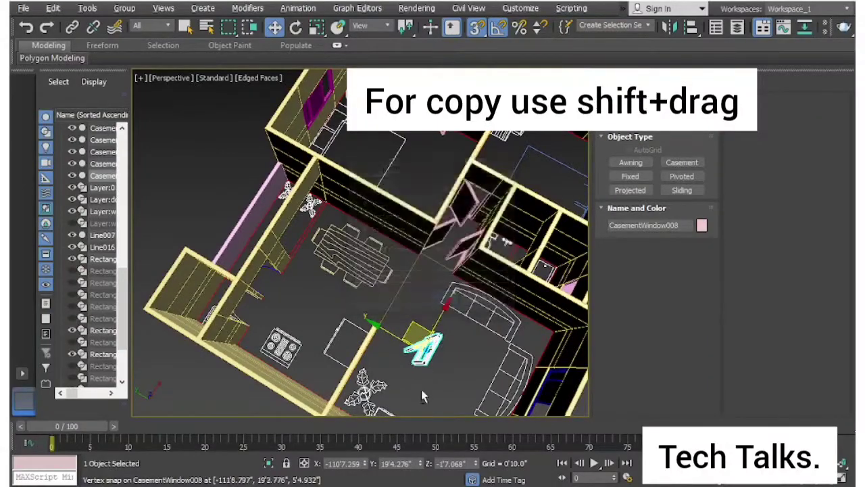
scroll(421, 392, "down", 5)
middle_click_drag(422, 392, 492, 369, "alt")
scroll(402, 375, "up", 4)
scroll(321, 366, "up", 3)
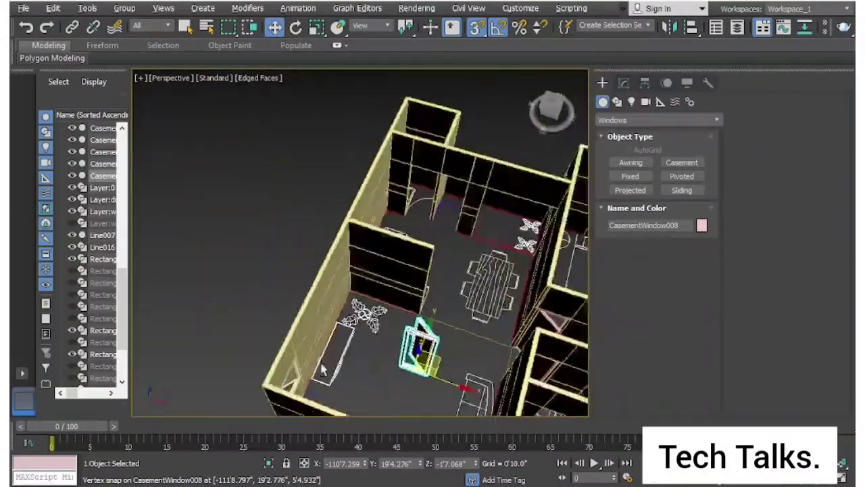
middle_click_drag(322, 369, 383, 357, "alt")
left_click_drag(436, 328, 497, 236)
scroll(497, 236, "up", 3)
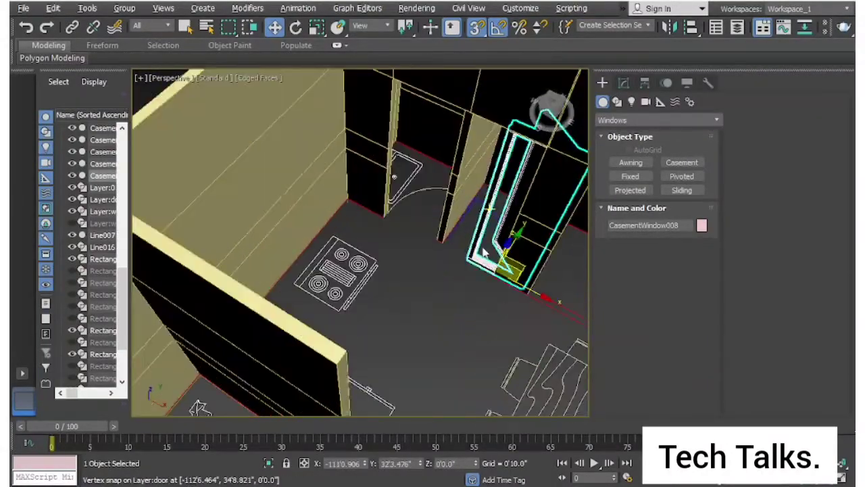
middle_click_drag(497, 237, 481, 273, "alt")
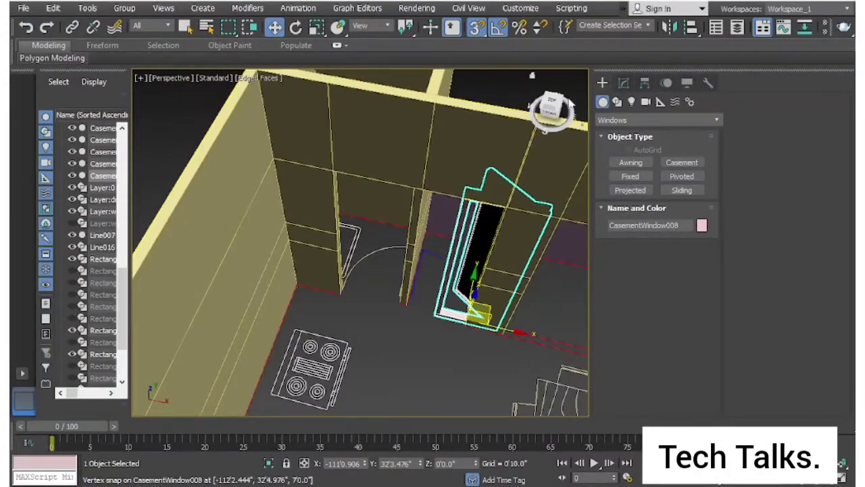
scroll(456, 265, "up", 3)
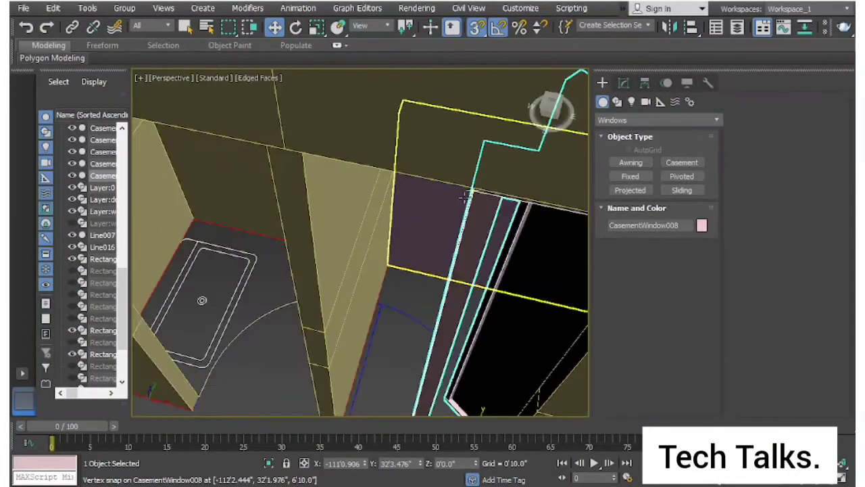
middle_click_drag(467, 223, 480, 180, "alt")
middle_click_drag(570, 202, 517, 204, "alt")
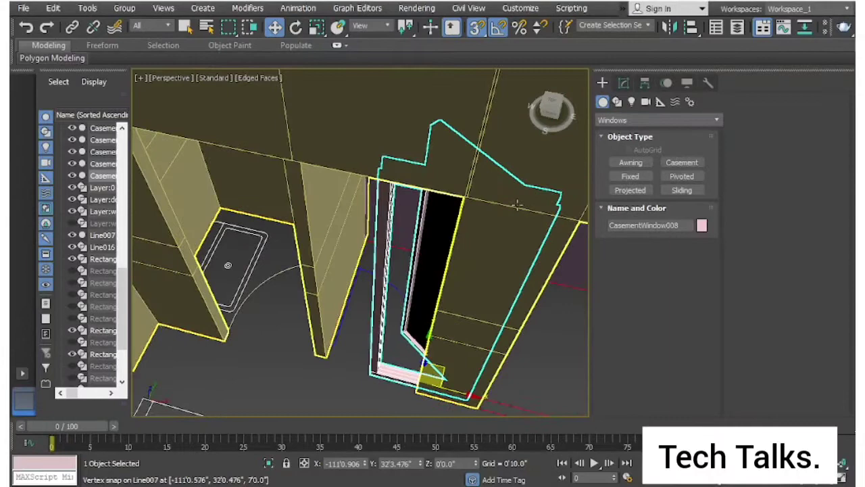
Step: Snap CasementWindow008's corner to the Line007 vertex at X -112'2.367", Y 32'4.976"
left_click(560, 203)
scroll(513, 213, "up", 5)
key("shift+z")
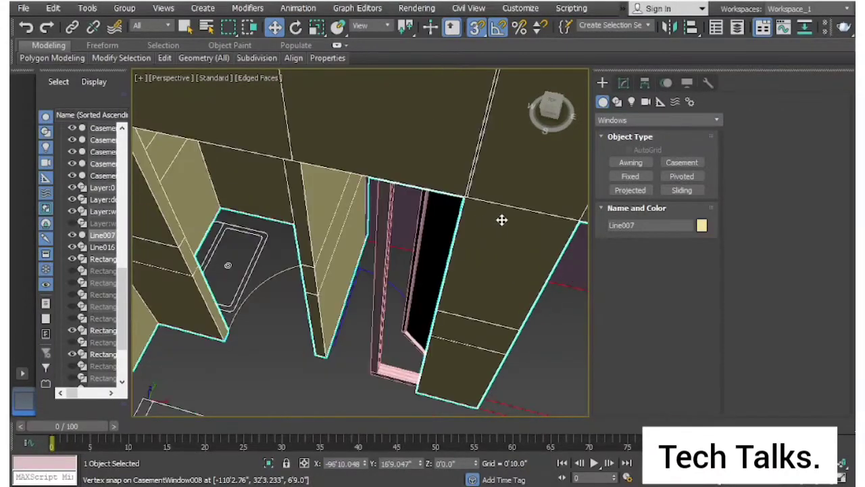
left_click(370, 378)
left_click_drag(371, 376, 326, 359)
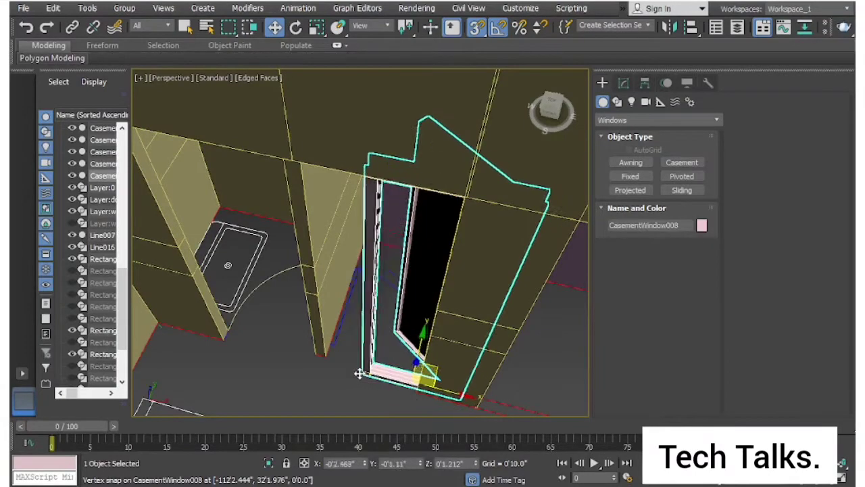
scroll(326, 358, "down", 5)
mouse_move(345, 321)
middle_mouse_down("alt")
mouse_move(372, 313)
mouse_move(381, 232)
middle_mouse_up("alt")
scroll(353, 297, "up", 5)
scroll(406, 203, "up", 3)
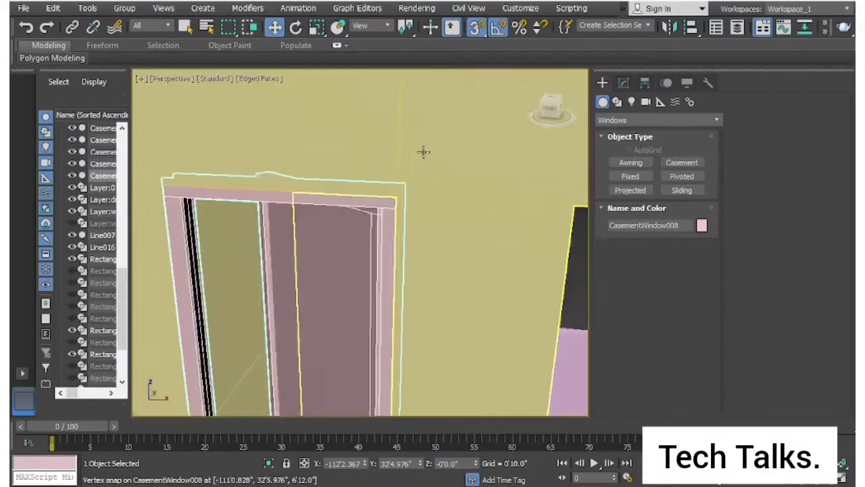
Step: Nudge CasementWindow008 into place within its kitchen wall opening
left_click(168, 196)
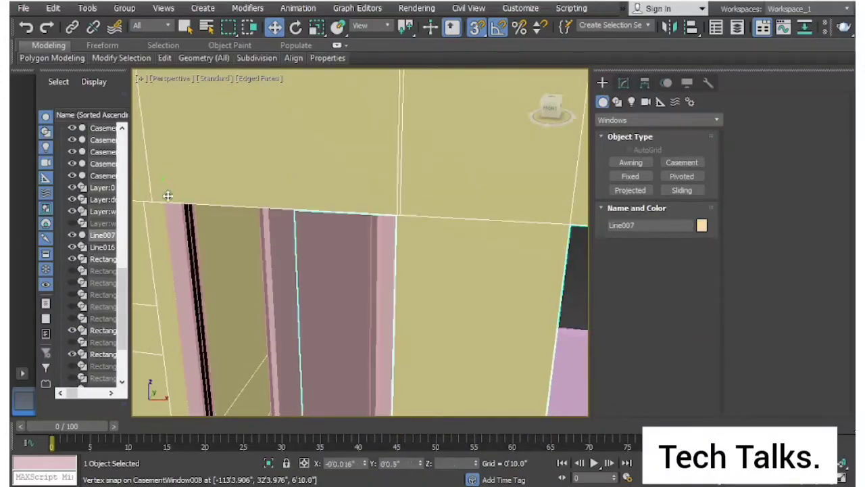
left_click_drag(170, 196, 179, 206)
scroll(302, 288, "up", 3)
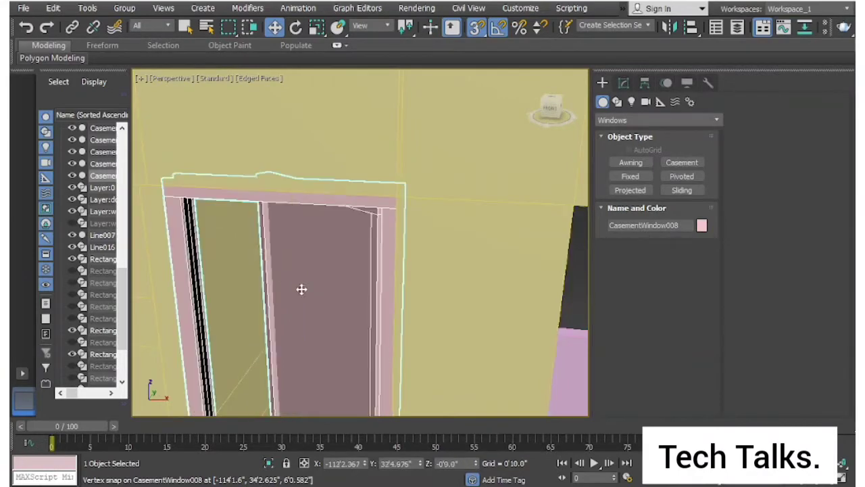
scroll(358, 170, "up", 3)
middle_click_drag(358, 170, 367, 304, "alt")
scroll(365, 318, "down", 3)
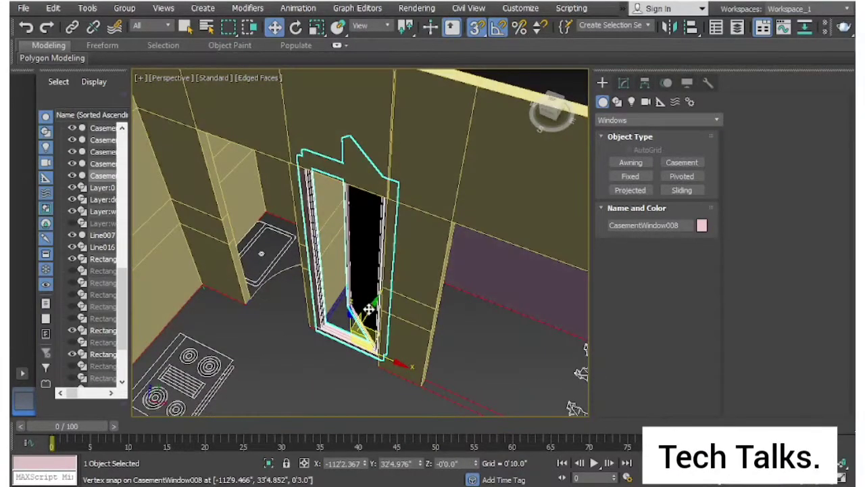
left_click_drag(368, 309, 319, 357)
scroll(253, 192, "up", 5)
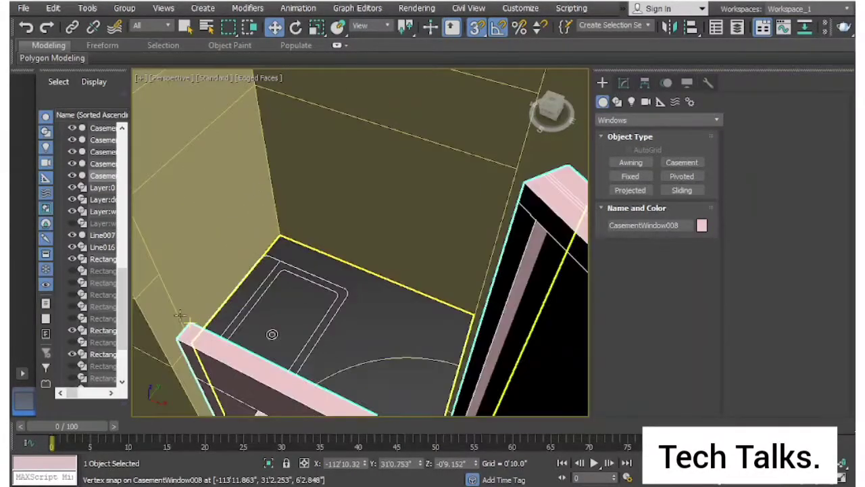
scroll(179, 315, "down", 5)
middle_click_drag(179, 315, 297, 315, "alt")
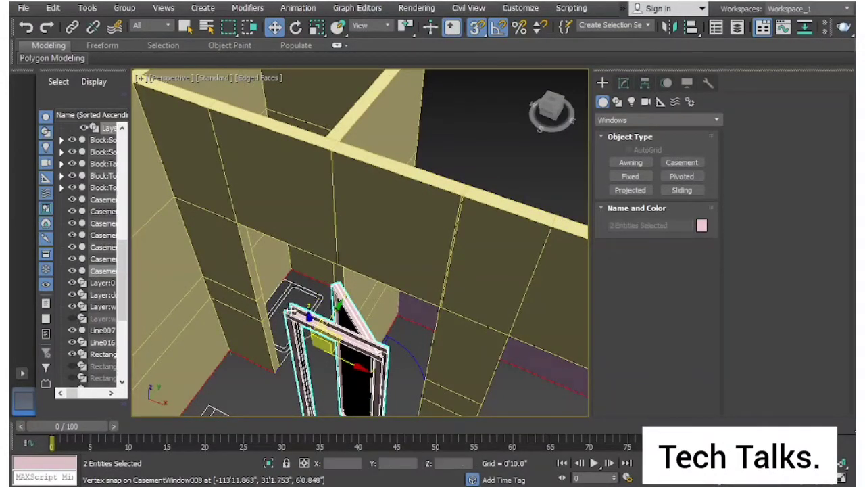
Step: Snap CasementWindow008 onto the wall edge and raise it to X -112'2.351", Y 32'1.976"
left_click(283, 324)
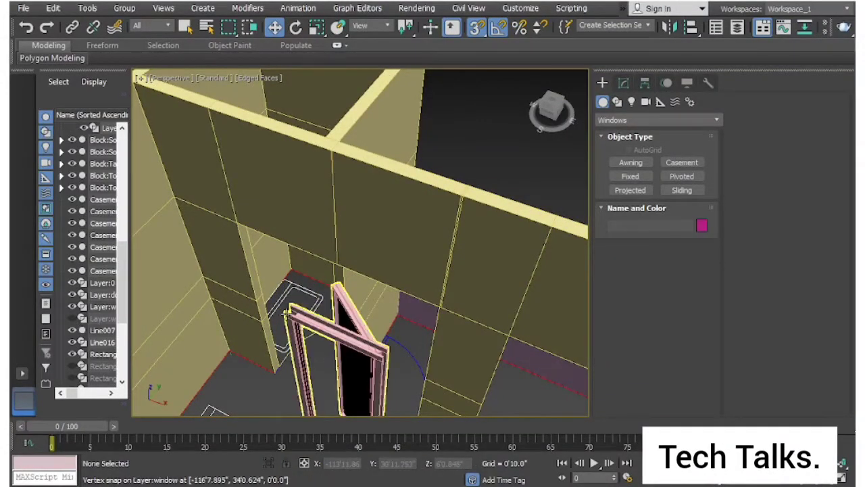
mouse_move(285, 312)
left_mouse_down()
mouse_move(341, 277)
mouse_move(359, 311)
left_mouse_up()
scroll(341, 277, "down", 5)
mouse_move(359, 311)
middle_mouse_down("alt")
mouse_move(405, 311)
mouse_move(248, 332)
mouse_move(309, 347)
middle_mouse_up("alt")
scroll(420, 315, "up", 5)
scroll(309, 347, "up", 3)
left_click_drag(350, 347, 340, 221)
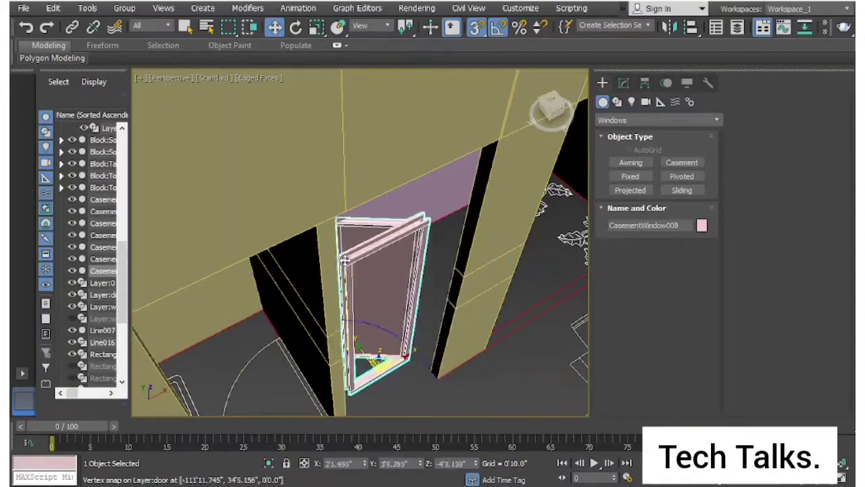
mouse_move(340, 221)
middle_mouse_down("alt")
mouse_move(341, 255)
mouse_move(447, 283)
middle_mouse_up("alt")
scroll(342, 254, "down", 5)
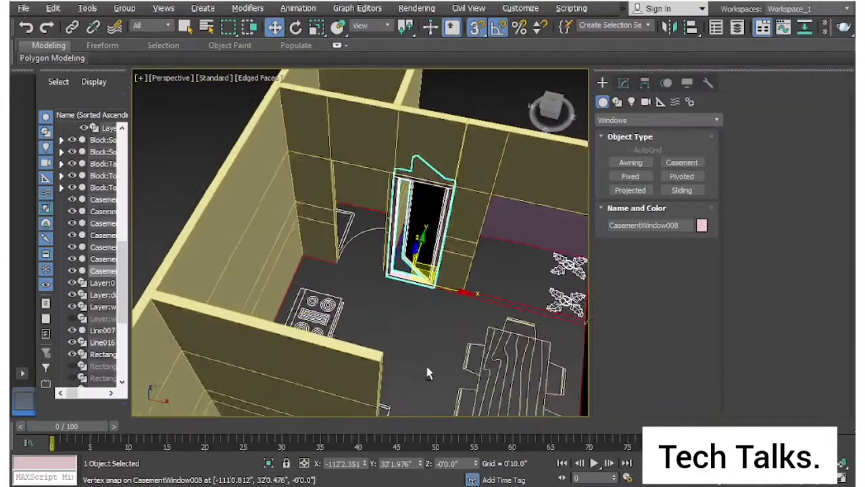
scroll(448, 284, "up", 1)
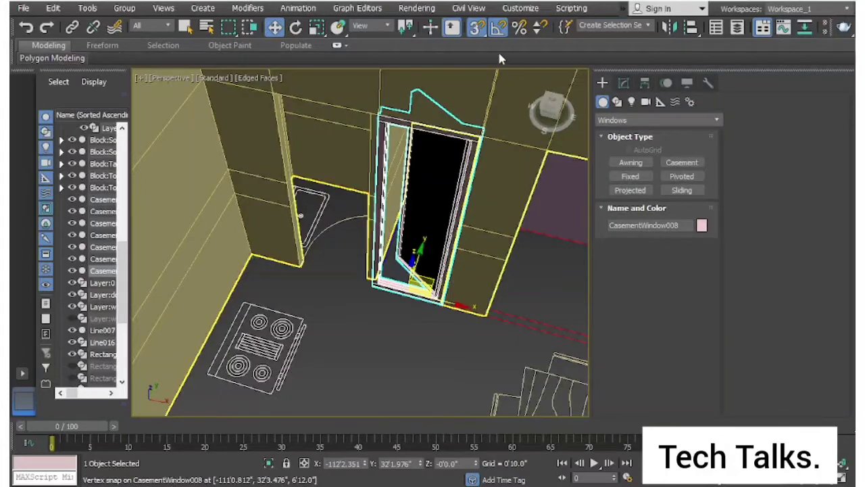
Step: Mirror the casement window on X as a Copy, after undoing a first attempt
left_click(667, 27)
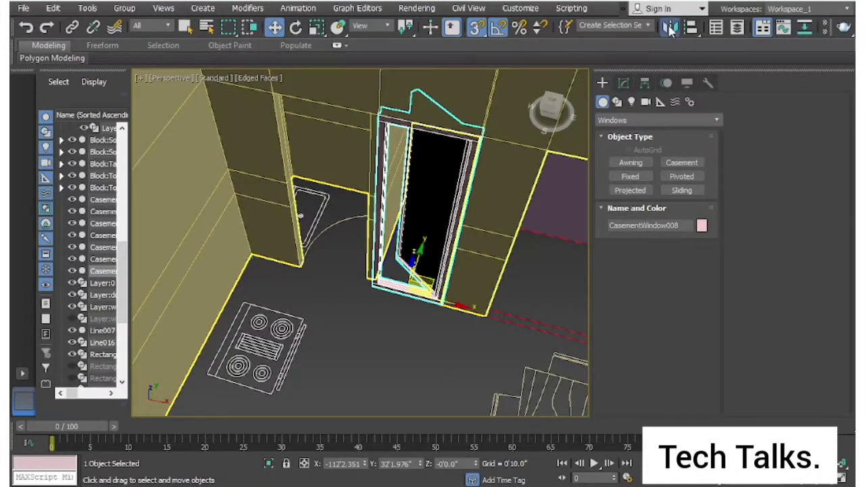
left_click(396, 345)
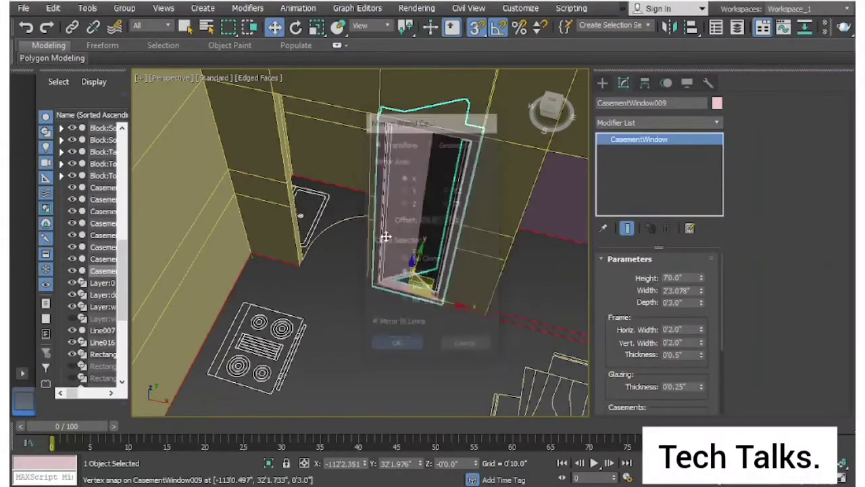
scroll(386, 236, "up", 2)
key("ctrl+z")
key("ctrl+z")
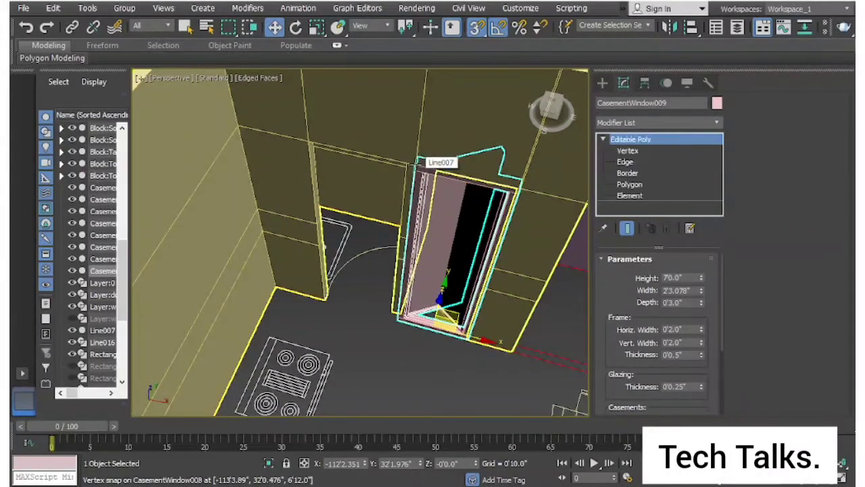
key("ctrl+y")
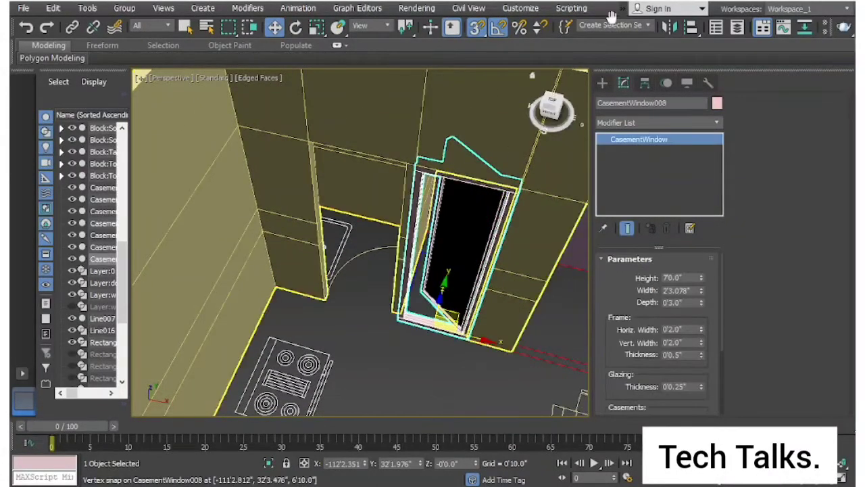
left_click(669, 27)
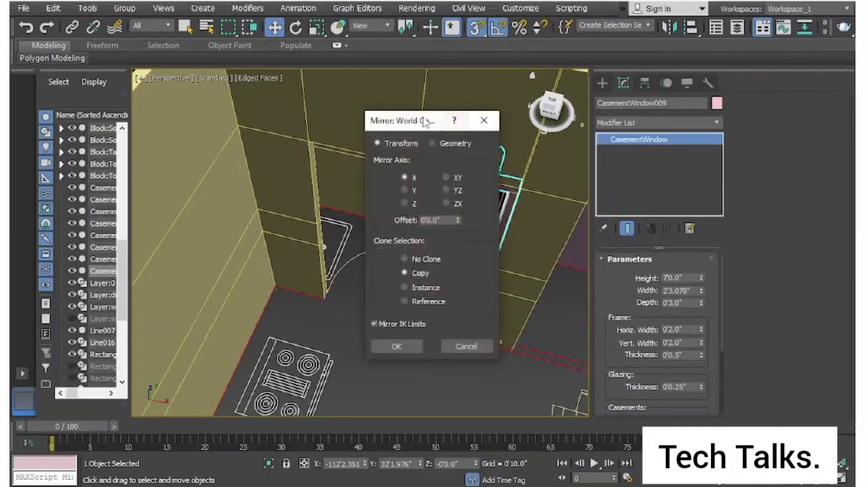
left_click_drag(423, 118, 604, 97)
left_click(600, 234)
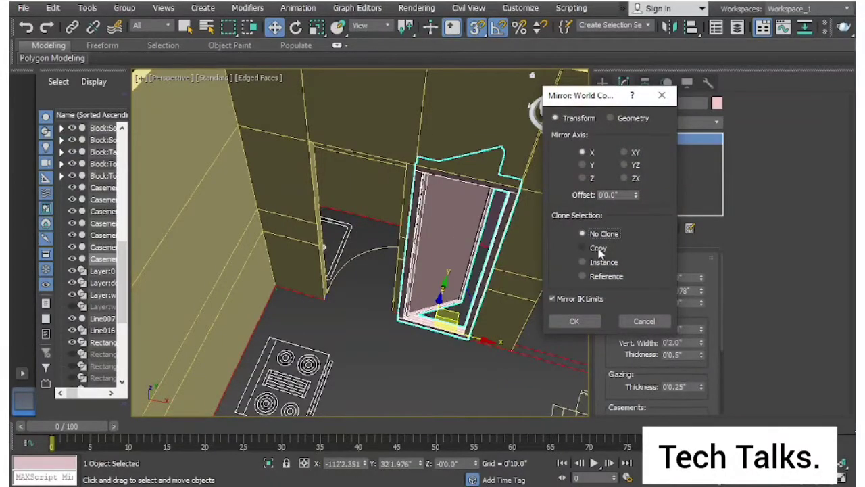
left_click(599, 248)
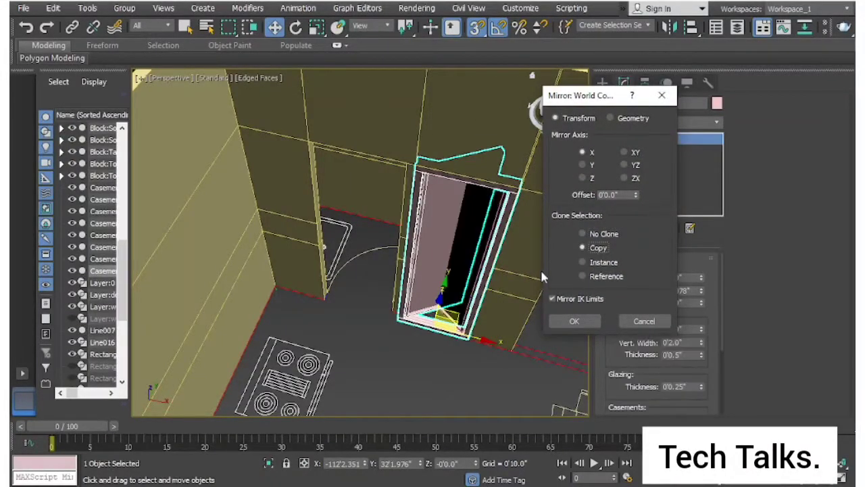
left_click(574, 321)
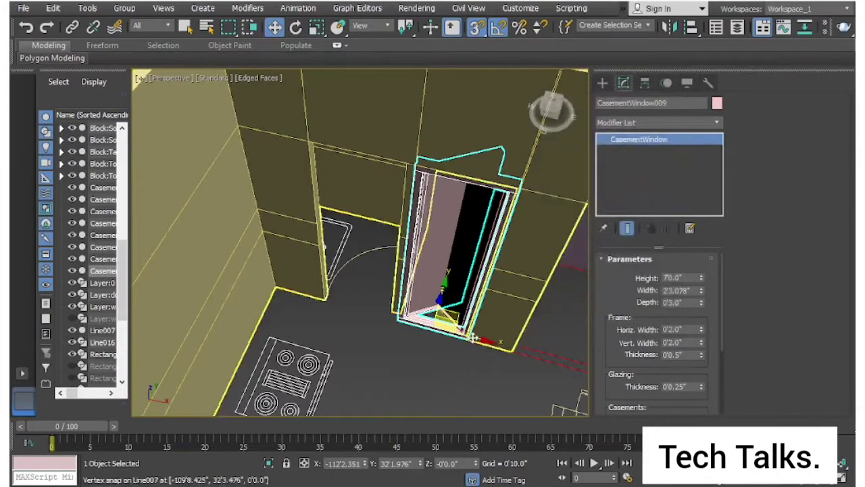
Step: Snap CasementWindow009 into the neighbouring opening at X -114'8.367", Y 32'1.976", Z 0'0"
left_click_drag(482, 344, 414, 249)
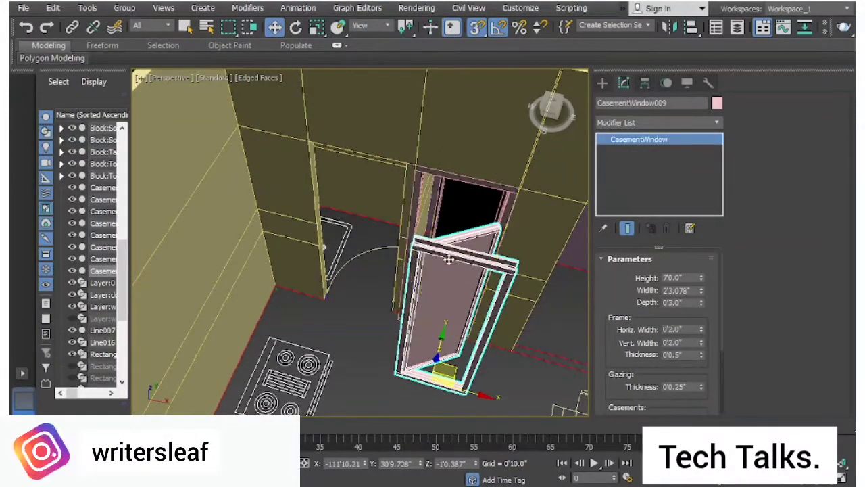
middle_click_drag(414, 249, 419, 292, "alt")
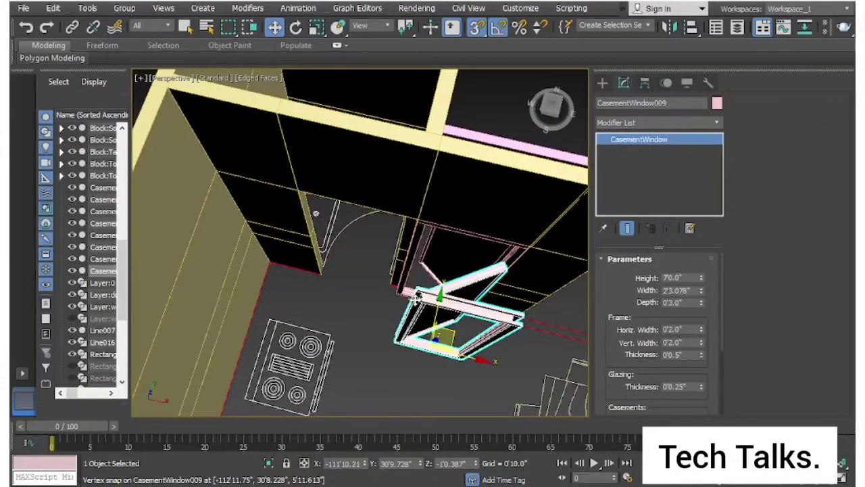
left_click_drag(417, 297, 304, 194)
middle_click_drag(304, 194, 431, 229, "alt")
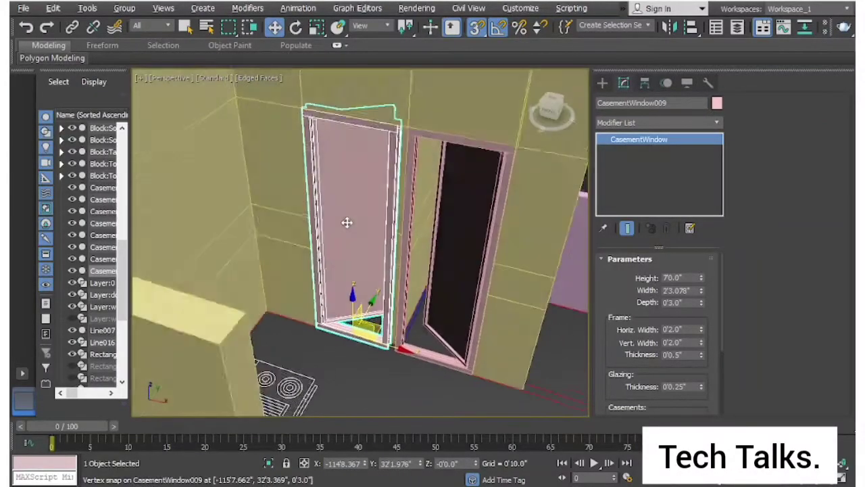
scroll(431, 230, "up", 8)
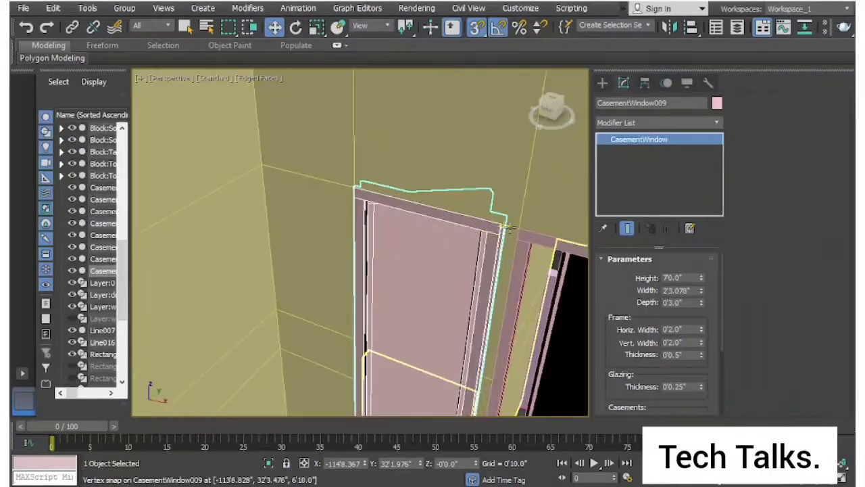
scroll(514, 234, "down", 8)
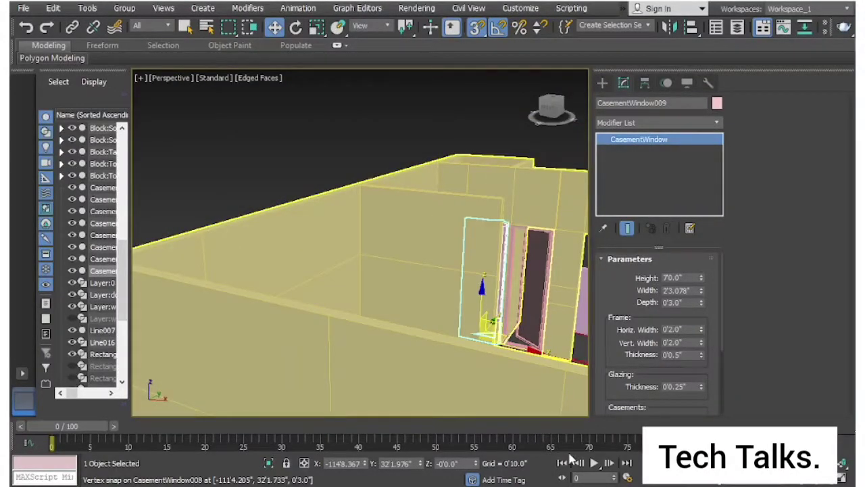
mouse_move(427, 348)
middle_mouse_down("alt")
mouse_move(439, 394)
mouse_move(230, 190)
mouse_move(264, 185)
middle_mouse_up("alt")
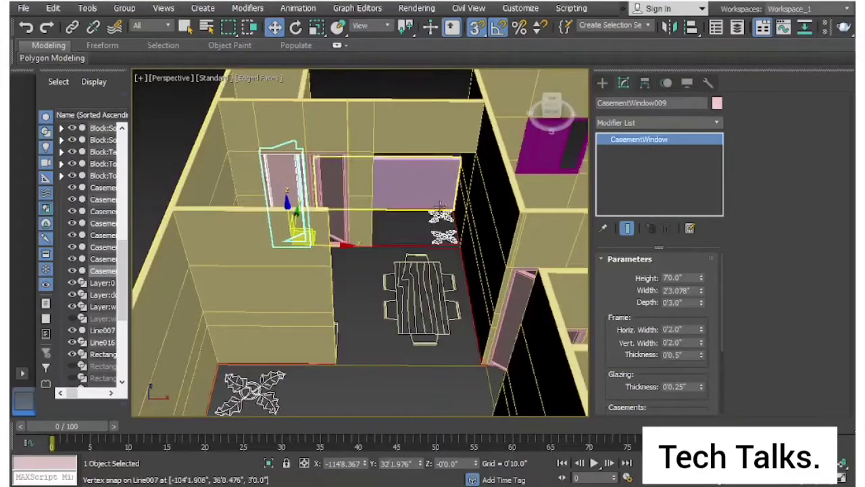
scroll(443, 211, "up", 3)
Step: Switch the geometry category to Windows and choose the Sliding window type
left_click(602, 83)
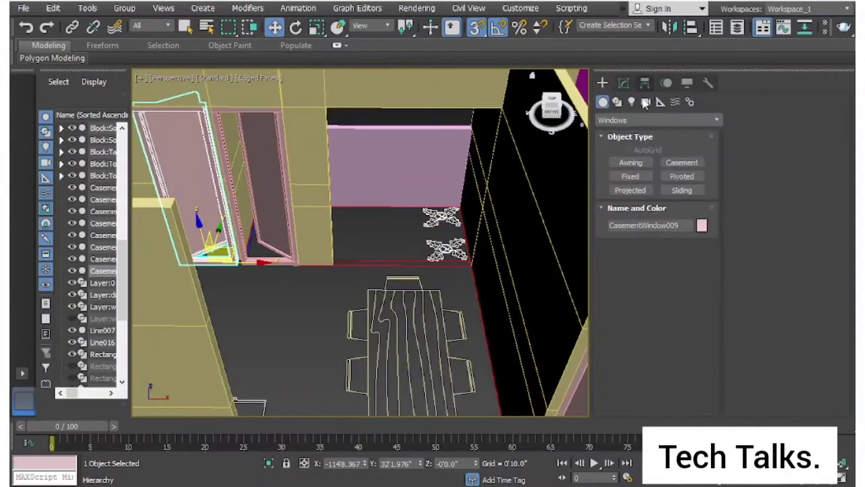
left_click(629, 122)
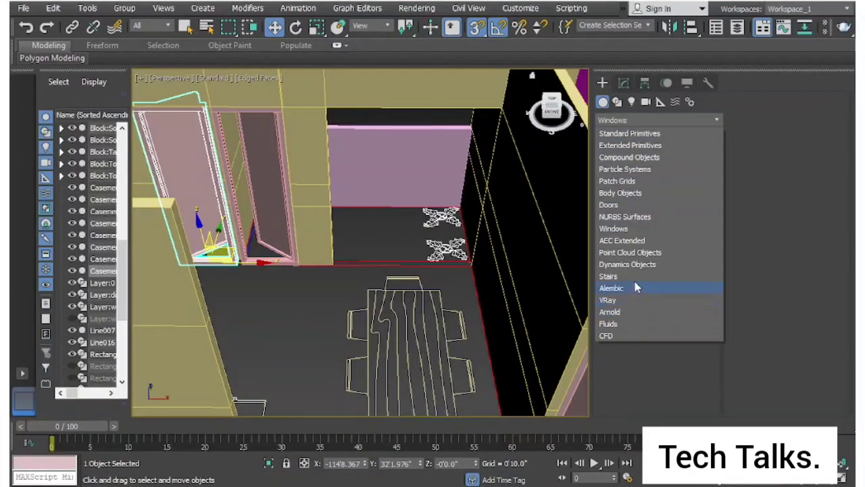
left_click(630, 196)
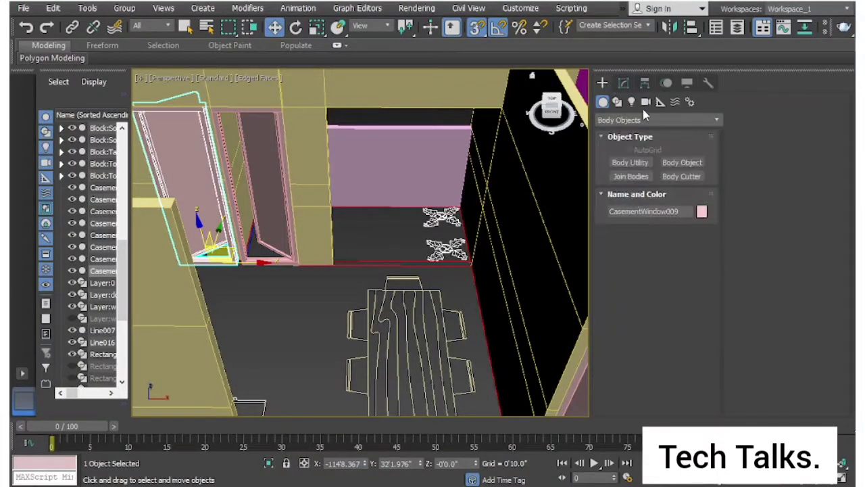
left_click(641, 120)
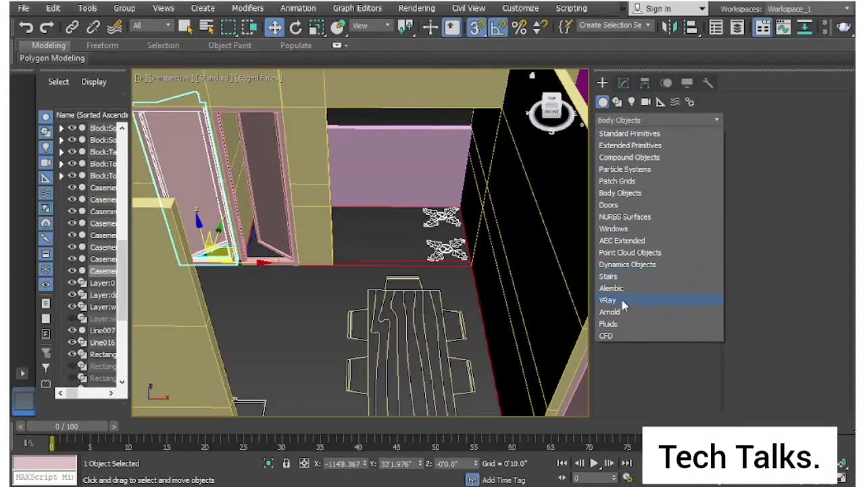
left_click(627, 205)
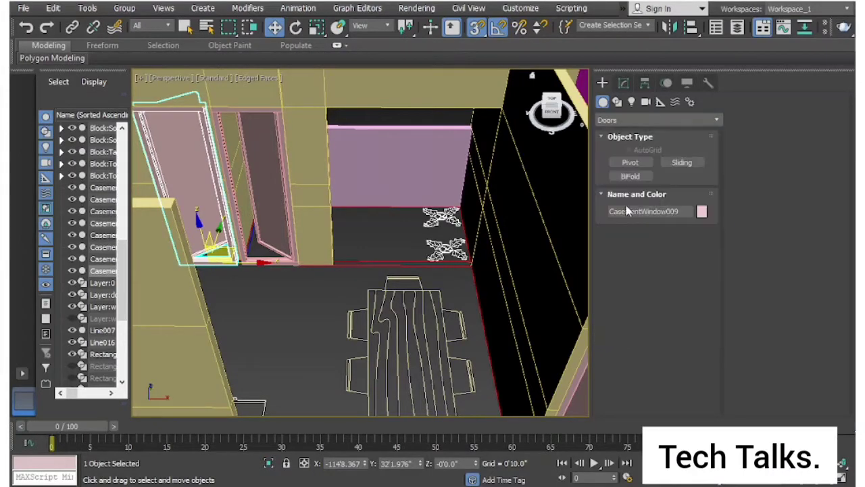
left_click(698, 166)
scroll(460, 265, "up", 2)
scroll(460, 265, "up", 2)
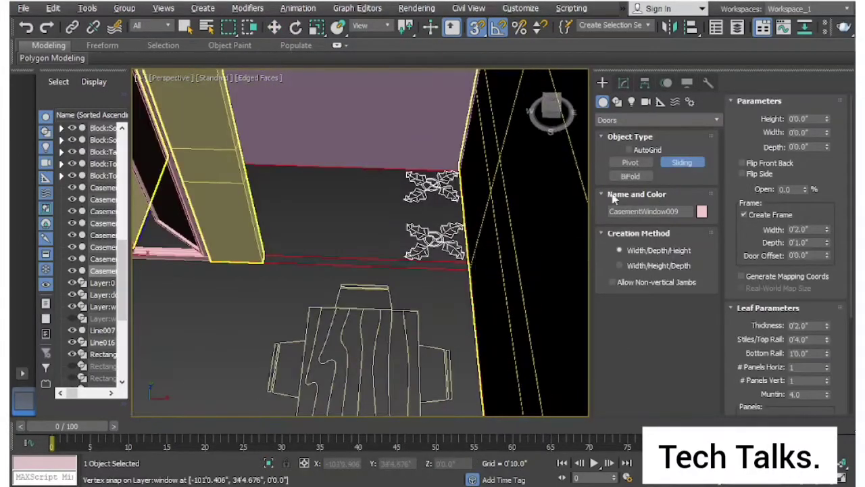
left_click(655, 121)
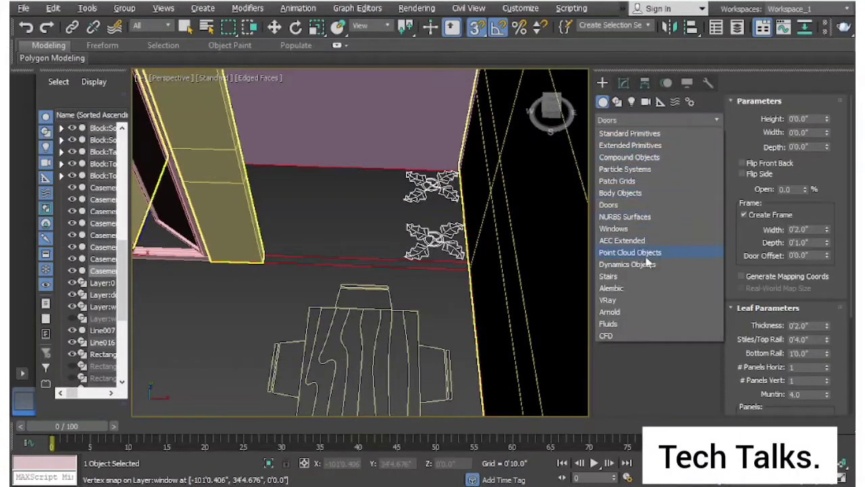
left_click(618, 229)
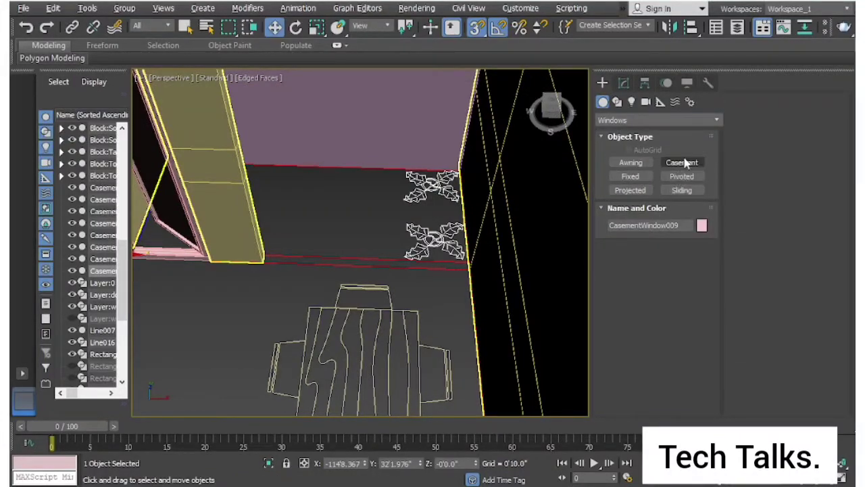
left_click(680, 191)
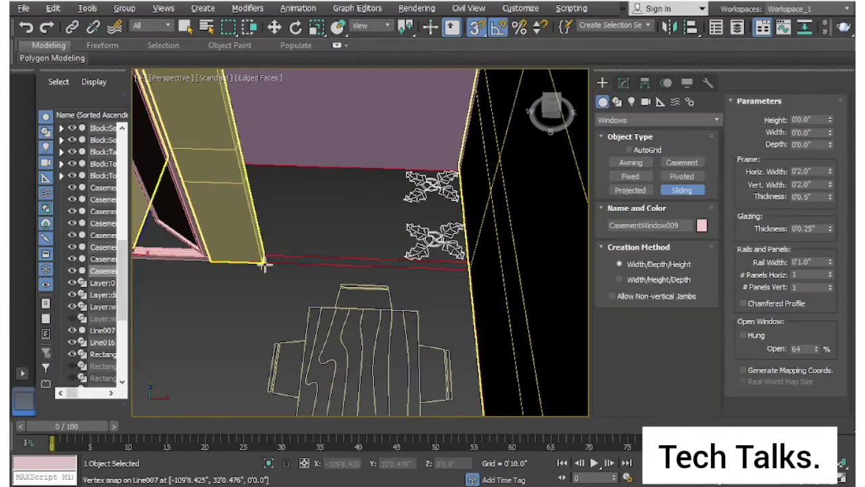
Step: Draw SlidingWindow004 5'6.519" wide and 3" deep across the wall opening
left_click_drag(263, 265, 470, 262)
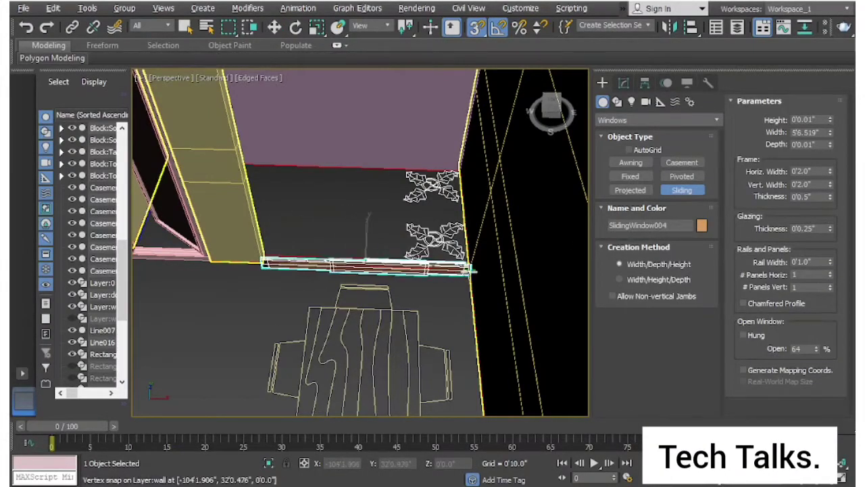
left_click(469, 262)
middle_click_drag(497, 170, 474, 241, "alt")
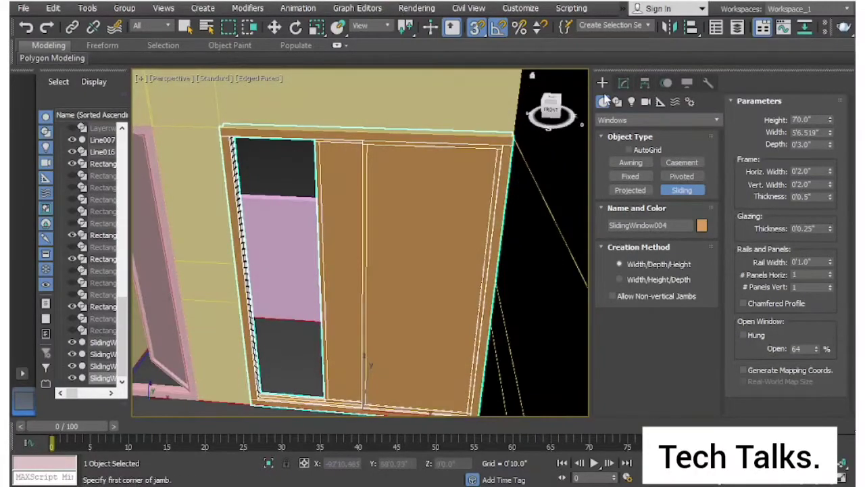
Step: Set SlidingWindow004's Open Window value to 100% in the Modify panel
left_click(624, 82)
scroll(676, 379, "down", 2)
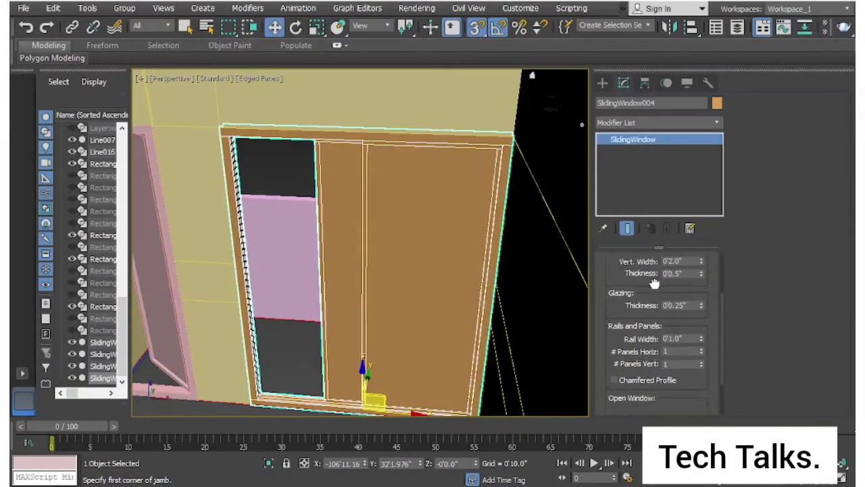
scroll(703, 356, "down", 2)
left_click_drag(687, 404, 686, 371)
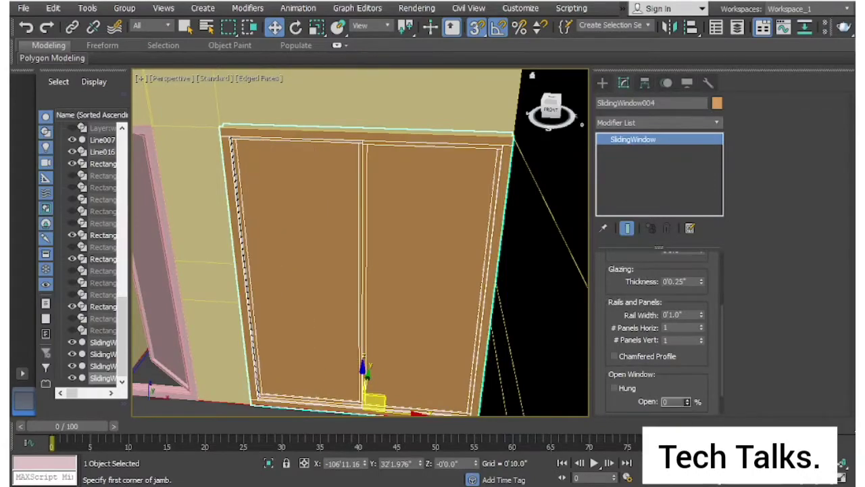
mouse_move(432, 270)
middle_mouse_down("alt")
mouse_move(416, 261)
mouse_move(383, 296)
mouse_move(406, 305)
mouse_move(194, 253)
mouse_move(286, 288)
mouse_move(401, 284)
mouse_move(389, 203)
mouse_move(419, 284)
mouse_move(327, 306)
mouse_move(405, 283)
mouse_move(476, 246)
mouse_move(296, 149)
mouse_move(388, 246)
mouse_move(284, 203)
mouse_move(376, 205)
mouse_move(283, 205)
mouse_move(421, 149)
middle_mouse_up("alt")
scroll(406, 305, "down", 3)
scroll(286, 288, "down", 3)
mouse_move(529, 201)
middle_mouse_down("alt")
mouse_move(466, 242)
mouse_move(396, 247)
mouse_move(400, 267)
middle_mouse_up("alt")
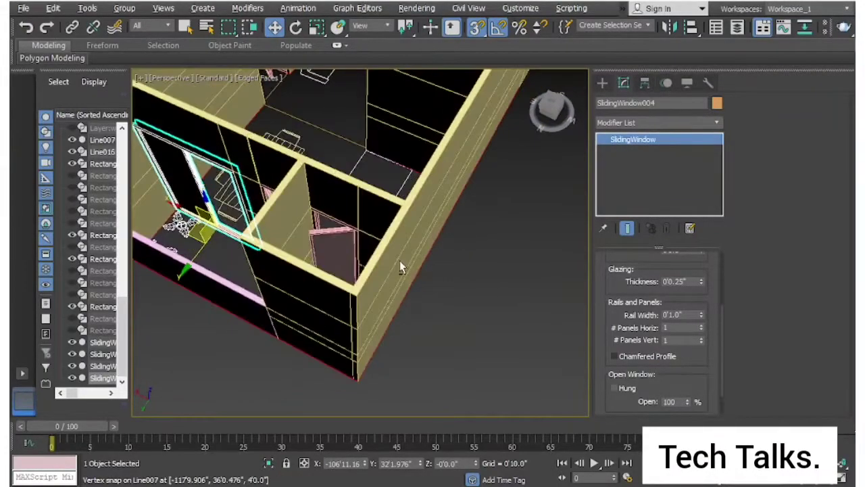
Step: Return to the four-viewport layout and zoom the Top view in and out over the house
key("alt+w")
scroll(304, 186, "down", 2)
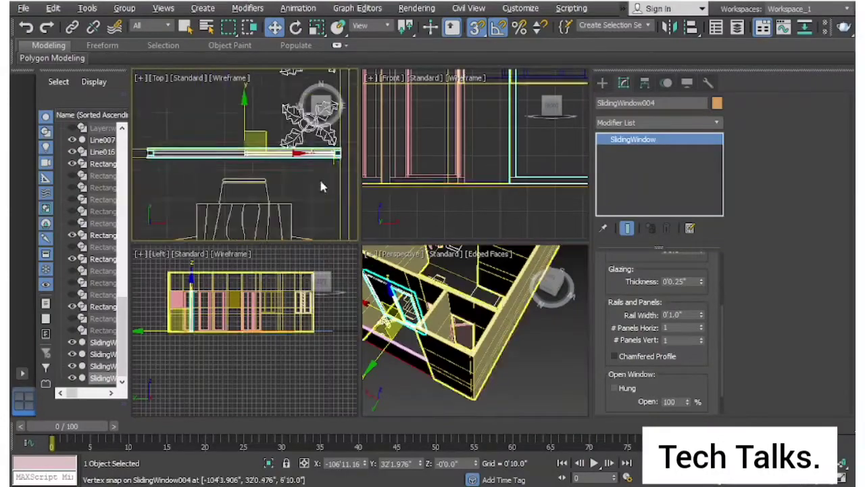
scroll(320, 178, "down", 2)
scroll(336, 232, "down", 2)
scroll(331, 214, "down", 2)
scroll(294, 205, "down", 2)
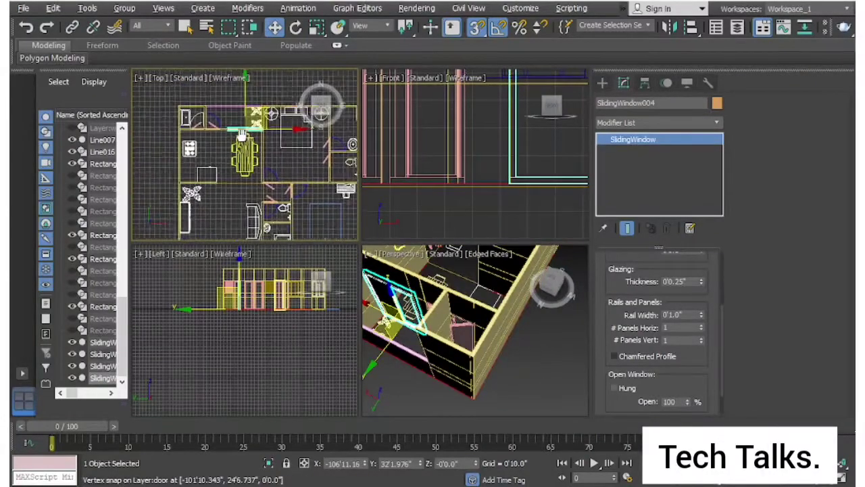
scroll(304, 196, "down", 2)
scroll(318, 186, "down", 2)
scroll(318, 186, "down", 2)
scroll(317, 186, "up", 2)
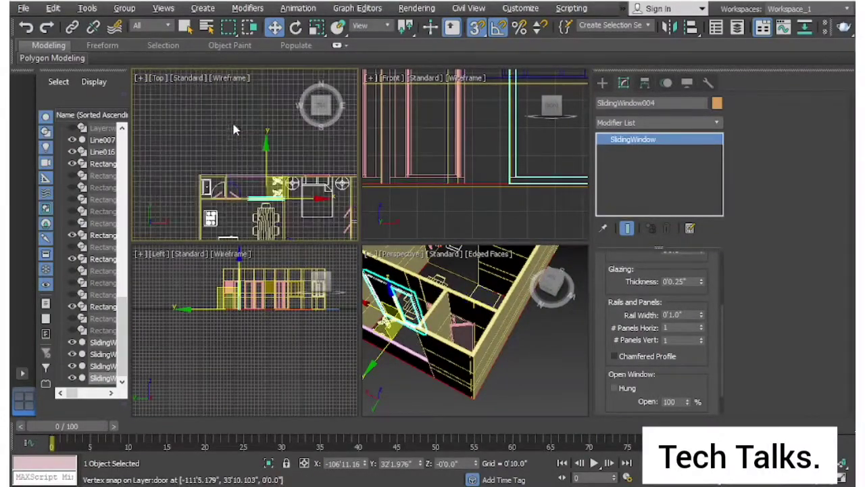
scroll(329, 187, "up", 2)
scroll(230, 203, "up", 2)
scroll(226, 202, "up", 2)
scroll(228, 200, "up", 2)
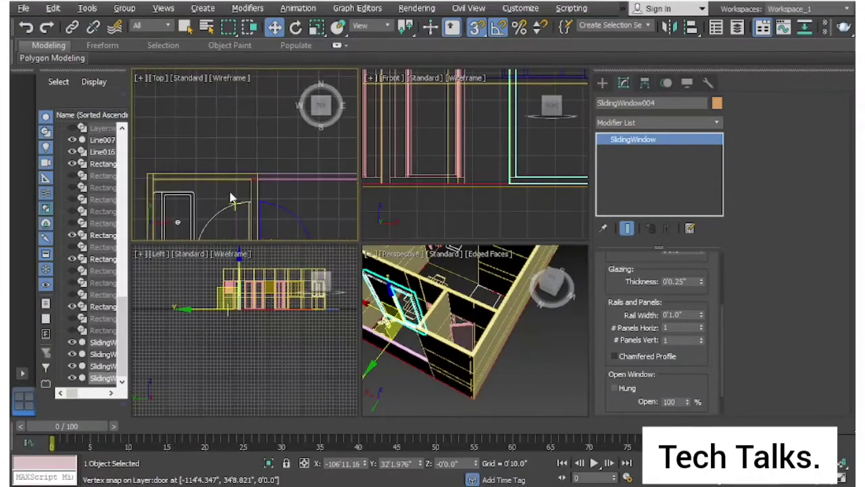
Step: Maximize the Perspective view and orbit and zoom into the bathroom's wall opening
key("alt+w")
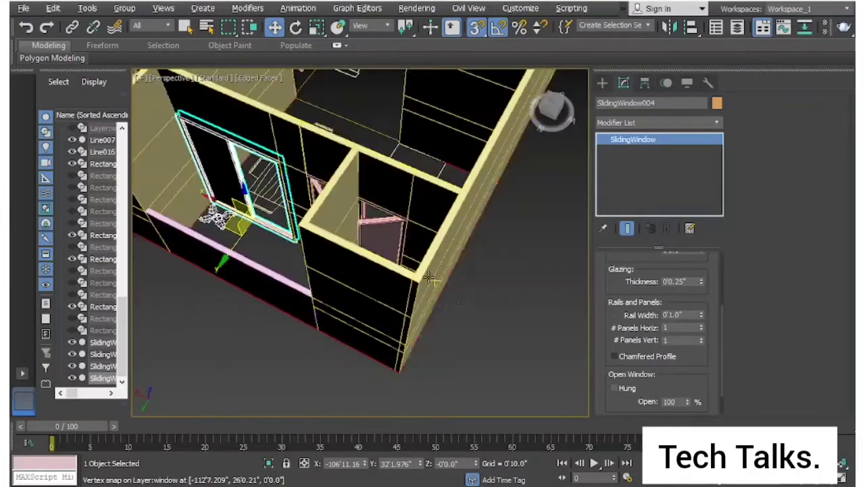
scroll(465, 313, "down", 3)
scroll(465, 313, "down", 2)
mouse_move(158, 248)
middle_mouse_down("alt")
mouse_move(183, 225)
mouse_move(380, 211)
middle_mouse_up("alt")
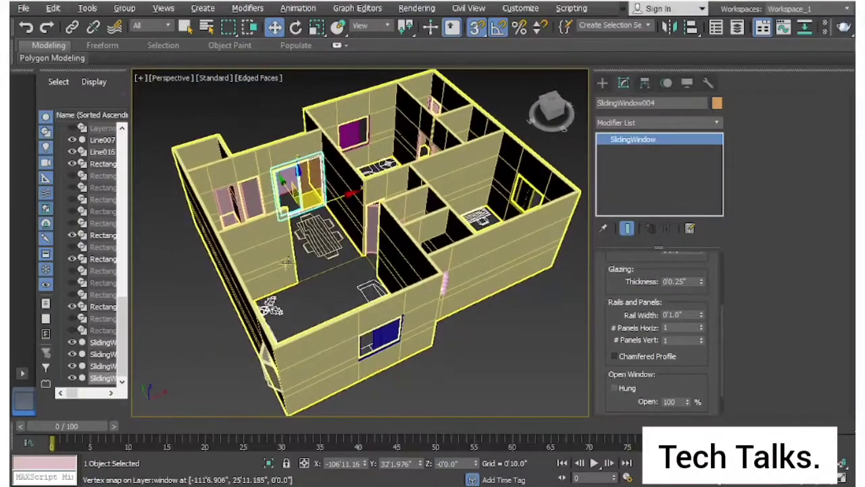
scroll(381, 212, "up", 1)
scroll(375, 227, "up", 2)
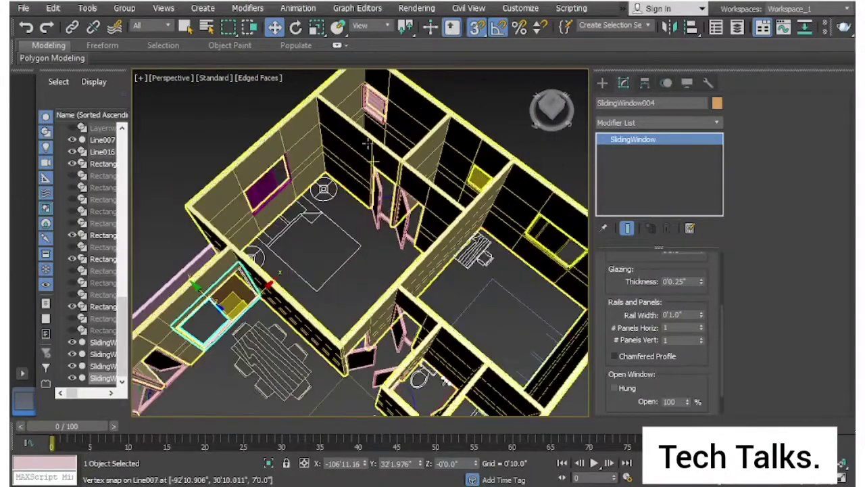
scroll(368, 240, "up", 1)
mouse_move(369, 240)
middle_mouse_down("alt")
mouse_move(425, 332)
mouse_move(367, 328)
middle_mouse_up("alt")
scroll(366, 329, "up", 3)
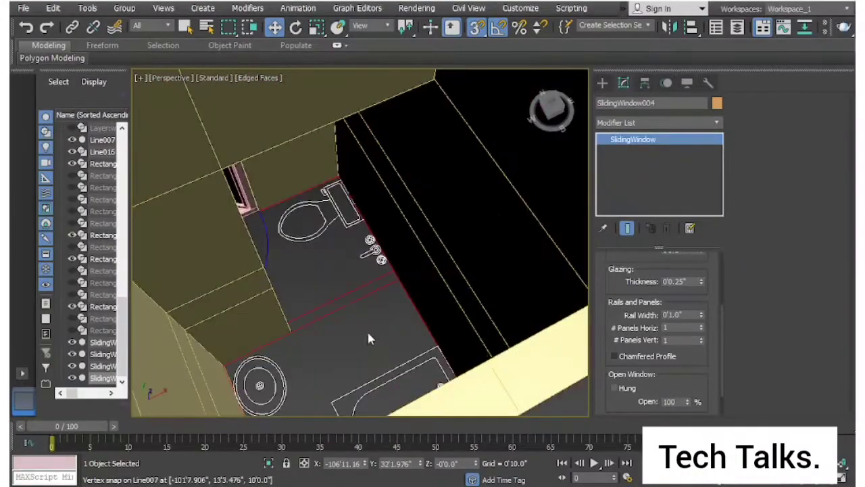
scroll(367, 329, "down", 3)
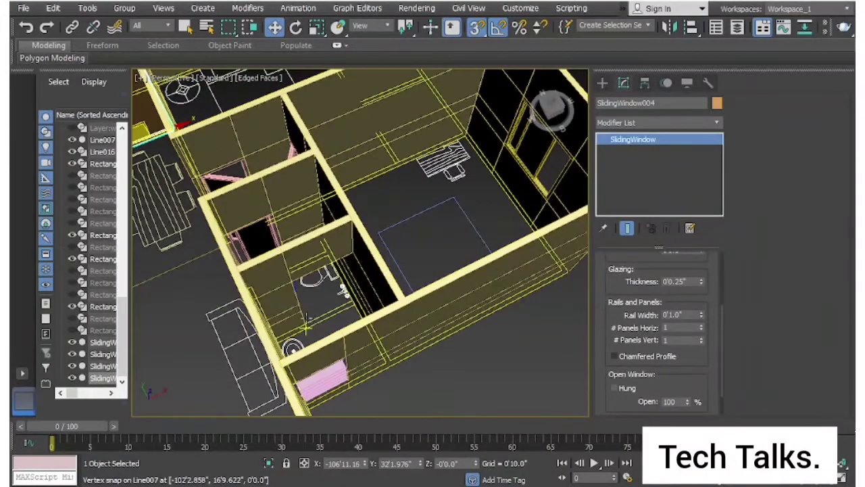
scroll(314, 309, "up", 3)
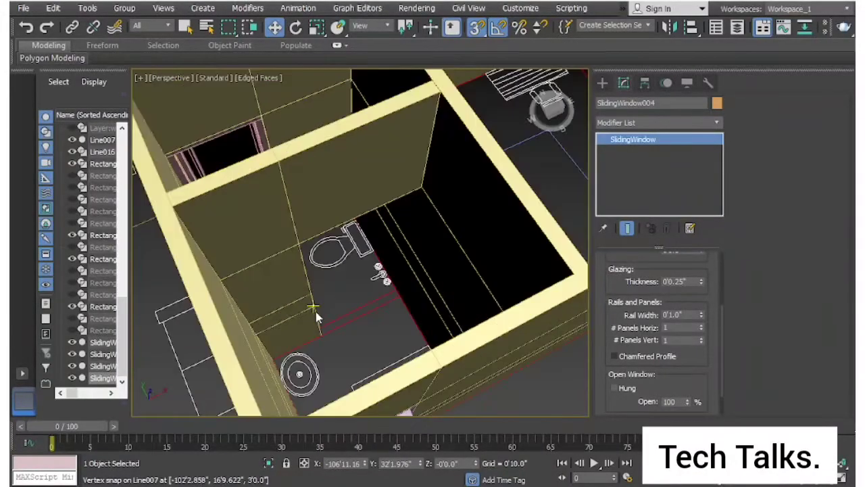
Step: Draw a 70-inch-high sliding door across the bathroom wall opening
left_click(601, 83)
left_click(662, 120)
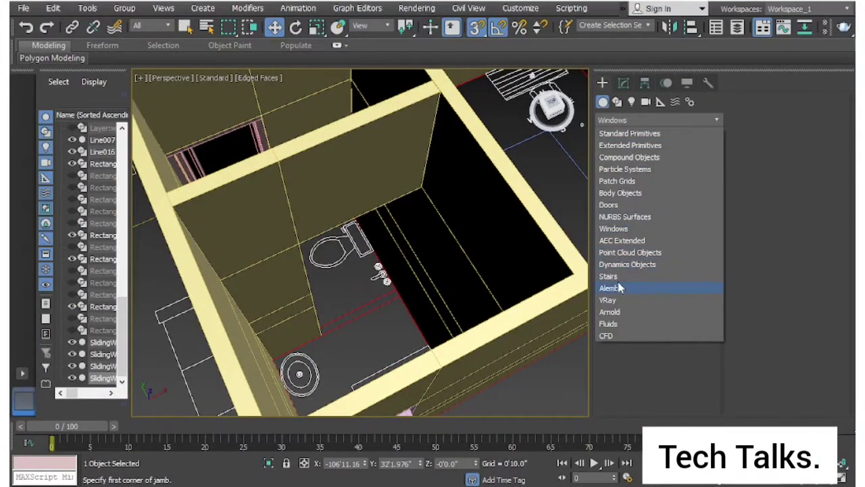
left_click(635, 205)
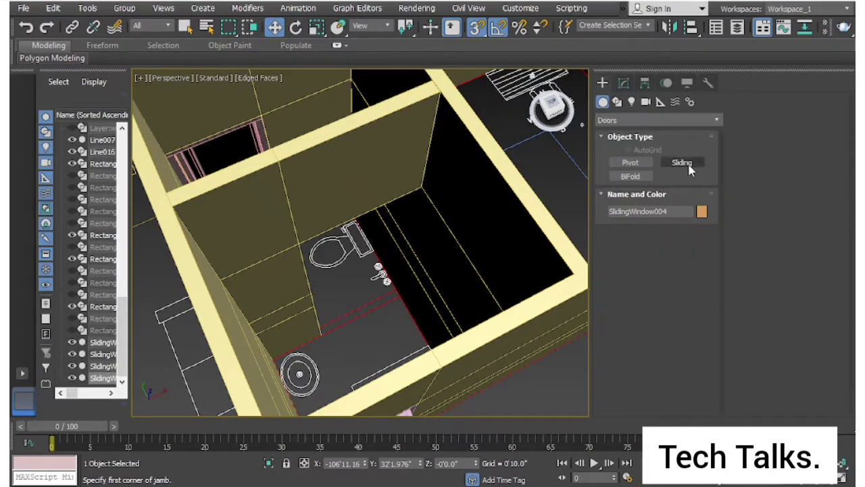
left_click(682, 163)
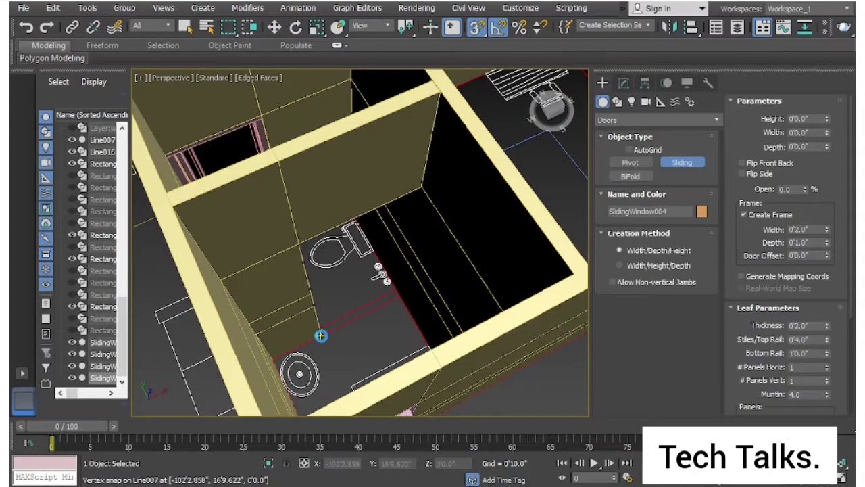
left_click_drag(321, 336, 376, 308)
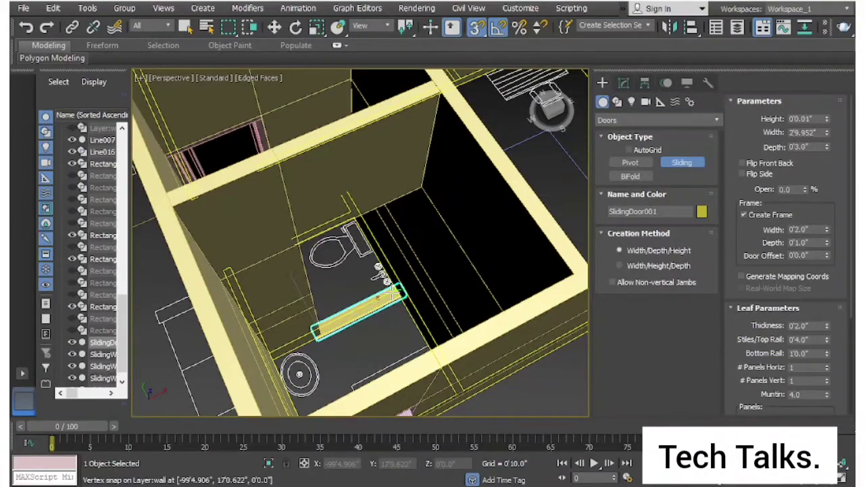
left_click(396, 293)
Step: Set SlidingDoor001 to 96% open in Modify, orbiting to a top-down view of the plan
middle_click_drag(420, 194, 377, 299, "alt")
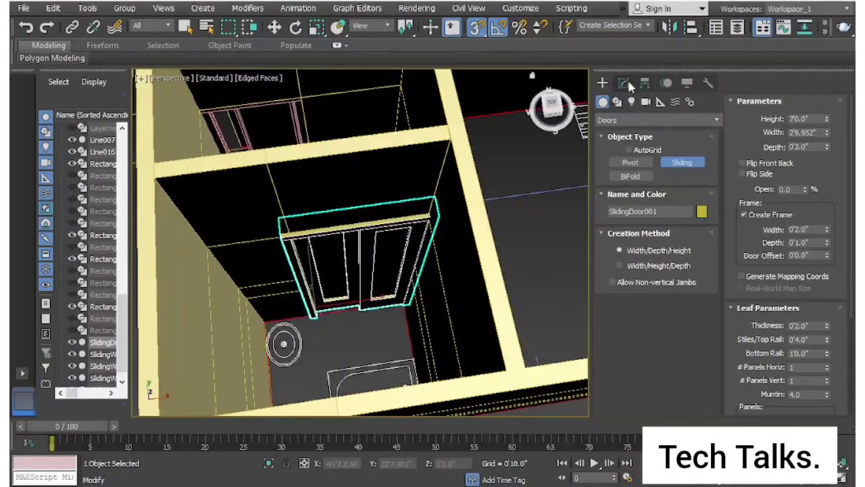
left_click(626, 81)
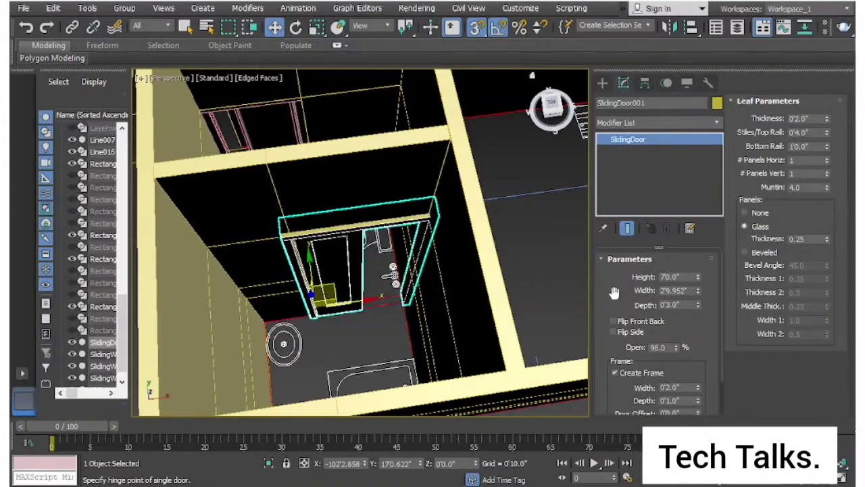
scroll(410, 363, "down", 5)
mouse_move(409, 363)
middle_mouse_down("alt")
mouse_move(397, 343)
mouse_move(385, 352)
mouse_move(285, 225)
mouse_move(361, 318)
middle_mouse_up("alt")
scroll(384, 325, "up", 3)
scroll(286, 226, "down", 3)
scroll(285, 226, "down", 2)
scroll(311, 283, "down", 5)
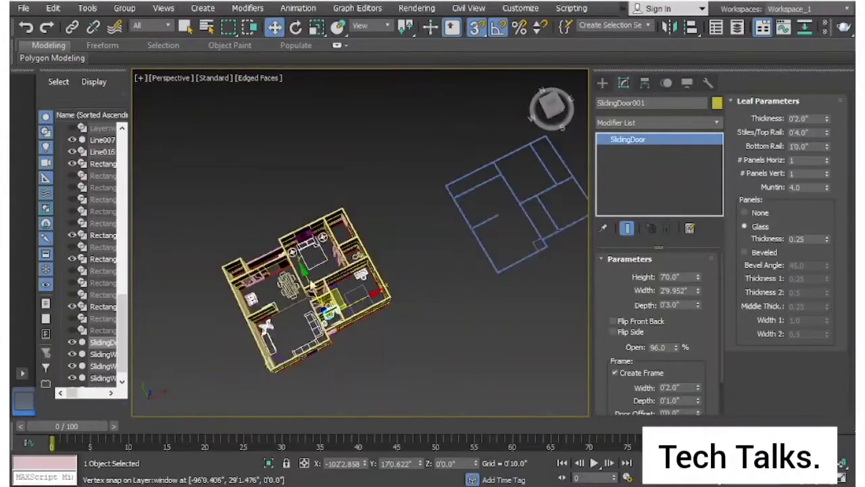
middle_click_drag(312, 284, 304, 237, "alt")
Step: Unhide All objects from the viewport quad menu and tilt the view to see the house from the side
scroll(304, 237, "up", 4)
right_click(305, 237)
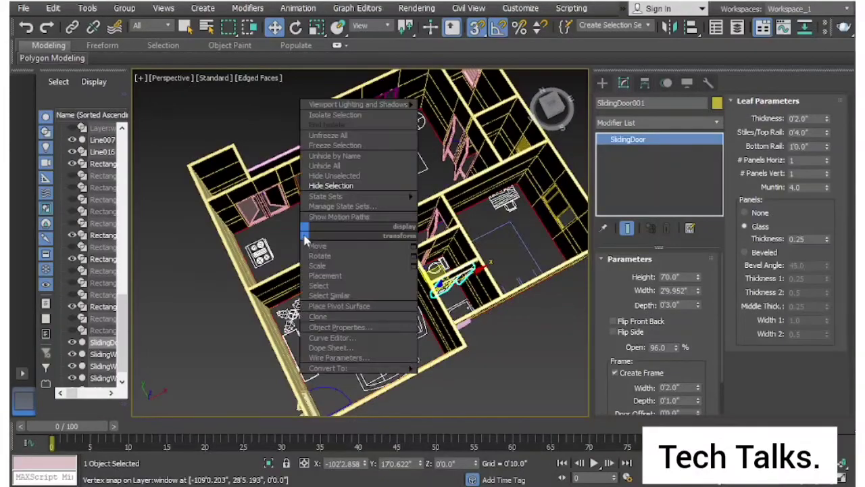
left_click(340, 165)
mouse_move(414, 293)
middle_mouse_down("alt")
mouse_move(413, 225)
mouse_move(473, 355)
mouse_move(484, 347)
middle_mouse_up("alt")
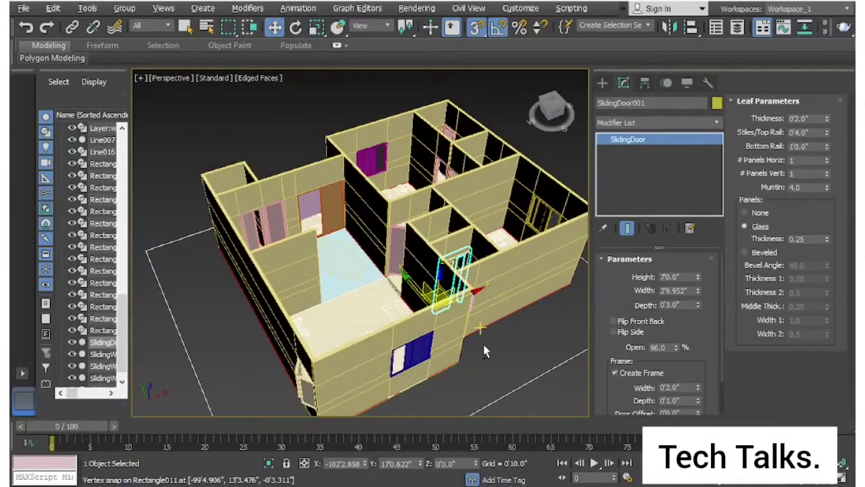